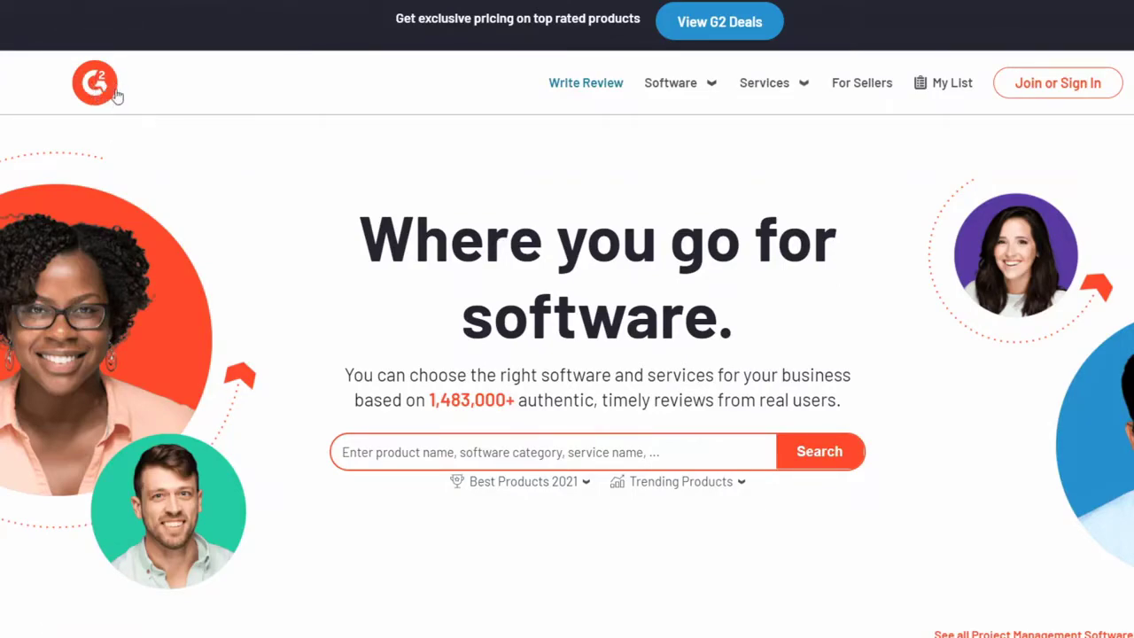
Scroll the G2 homepage to the 'Using software? Write a review.' section and highlight its heading.
scroll(222, 144, down, 2)
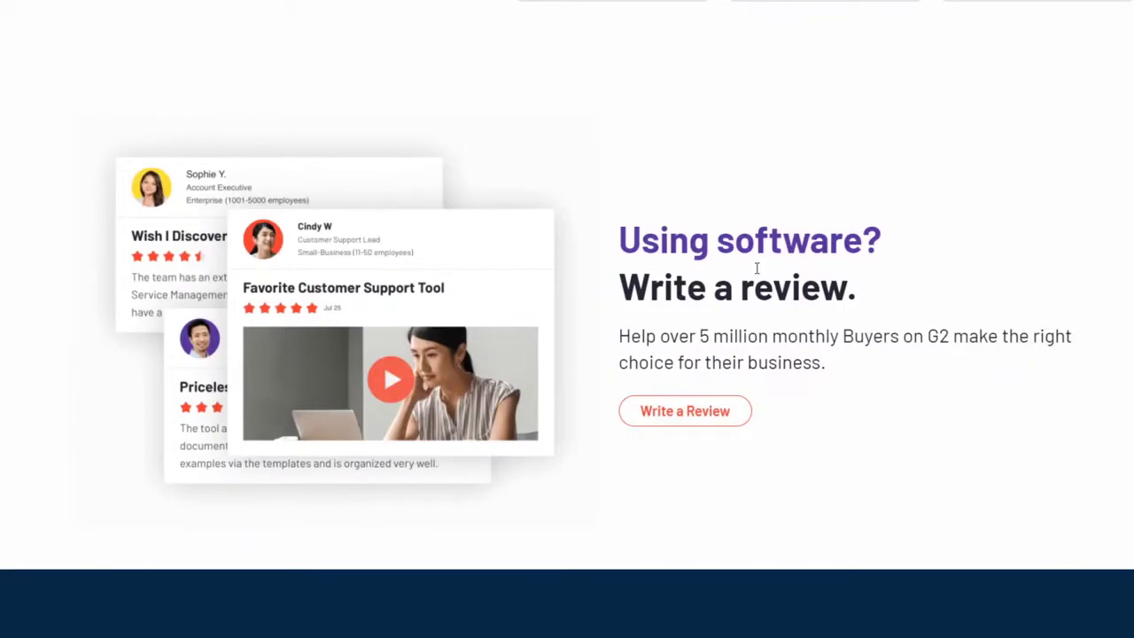
scroll(757, 268, down, 5)
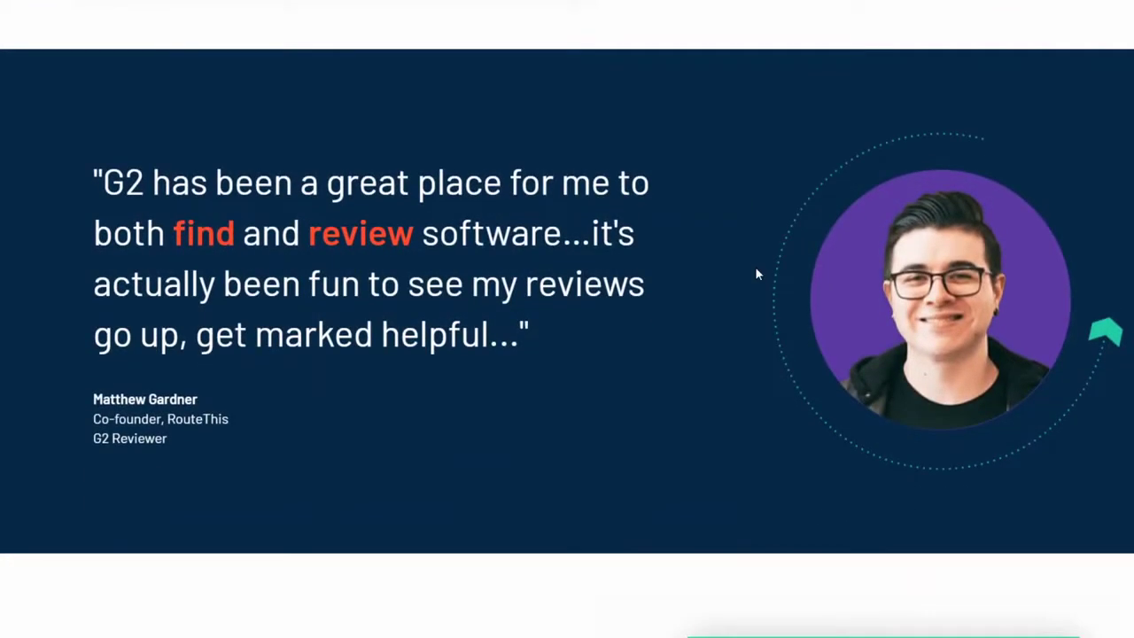
scroll(757, 274, down, 1)
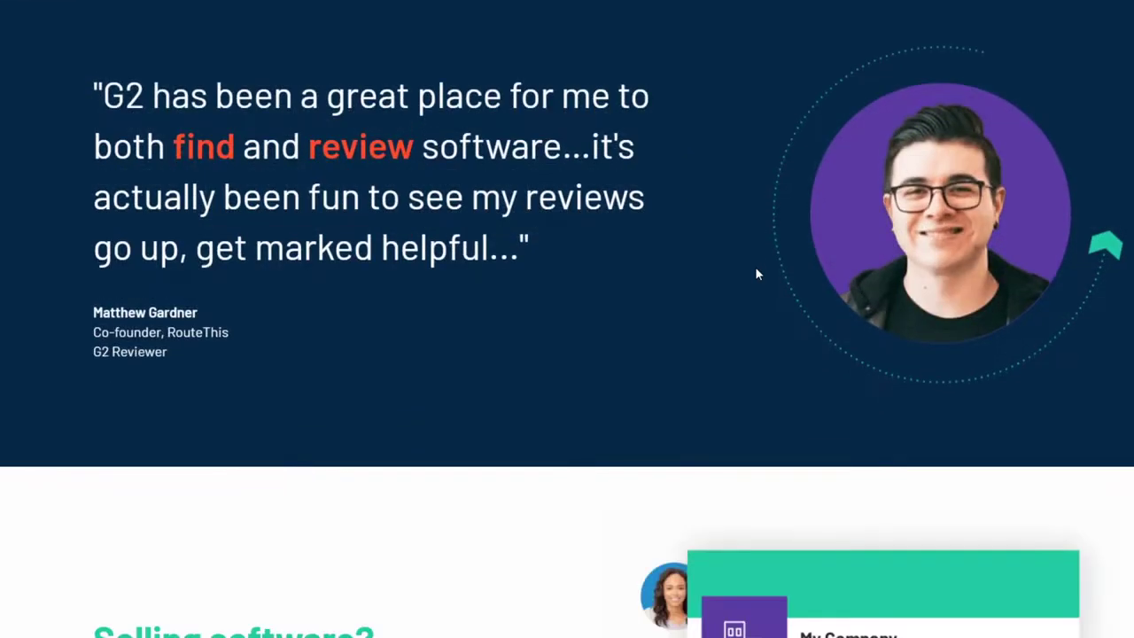
scroll(755, 267, down, 4)
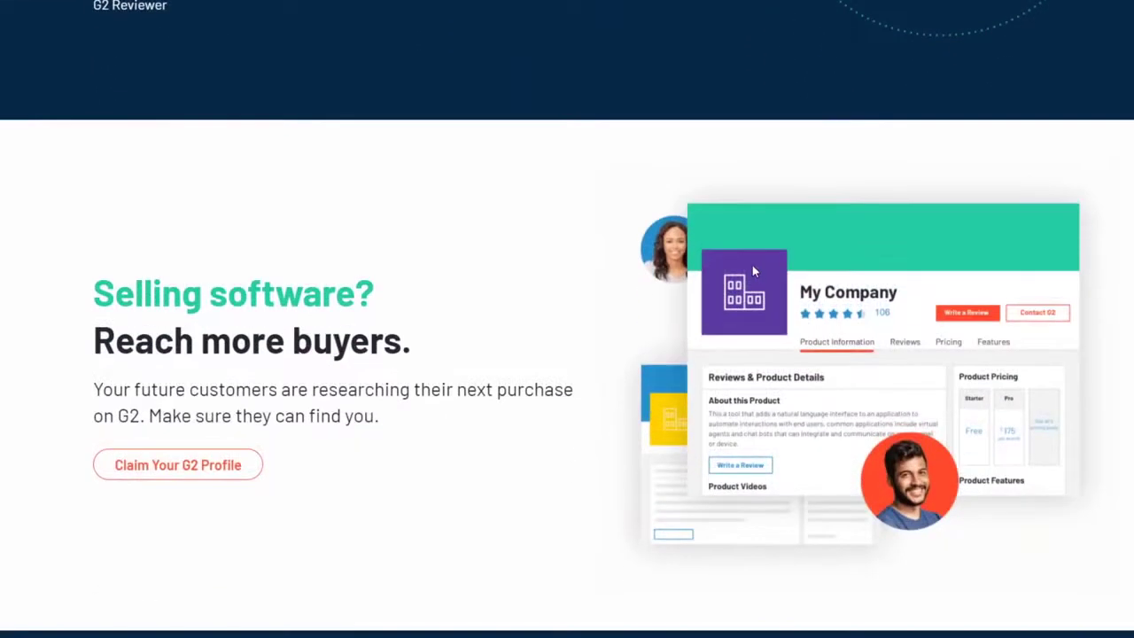
scroll(752, 265, down, 1)
scroll(752, 265, up, 5)
scroll(752, 264, up, 6)
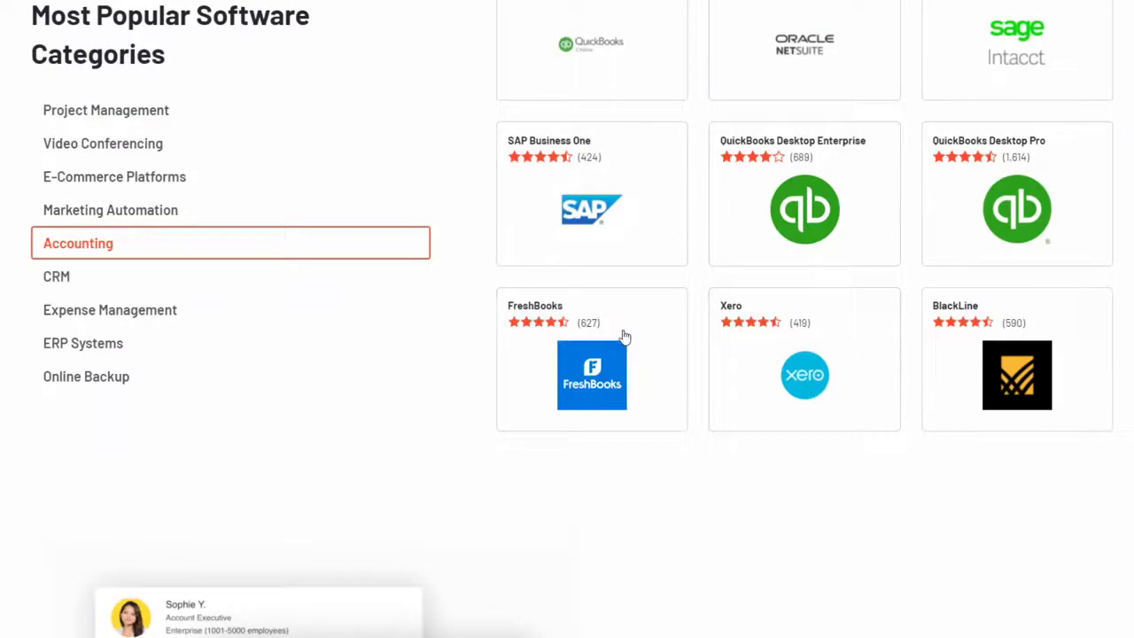
scroll(624, 337, down, 2)
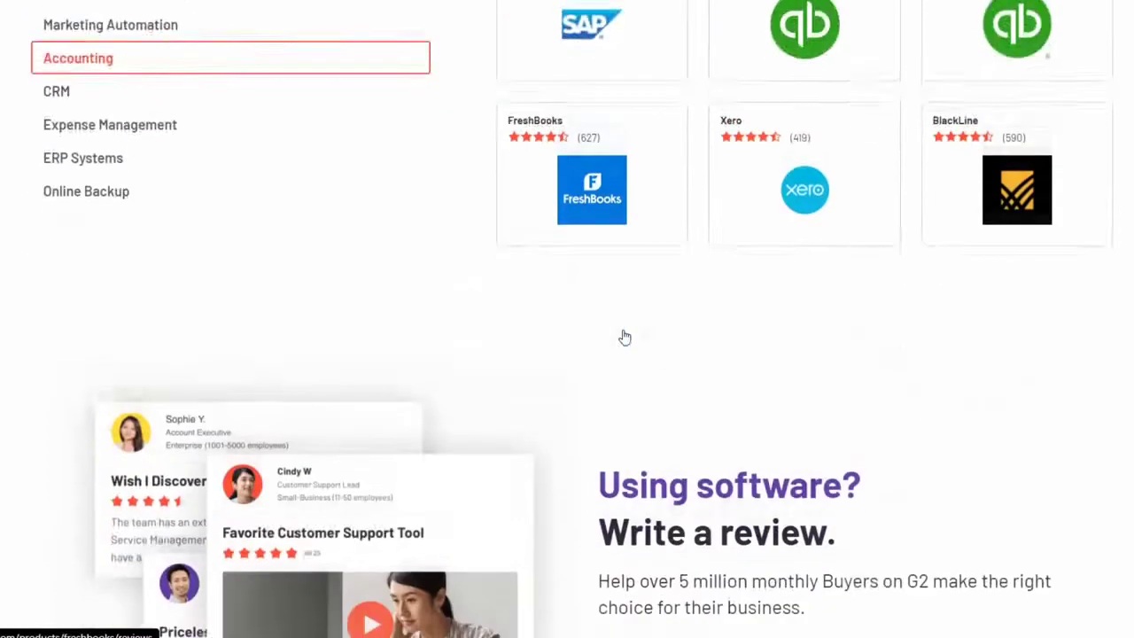
scroll(624, 337, down, 3)
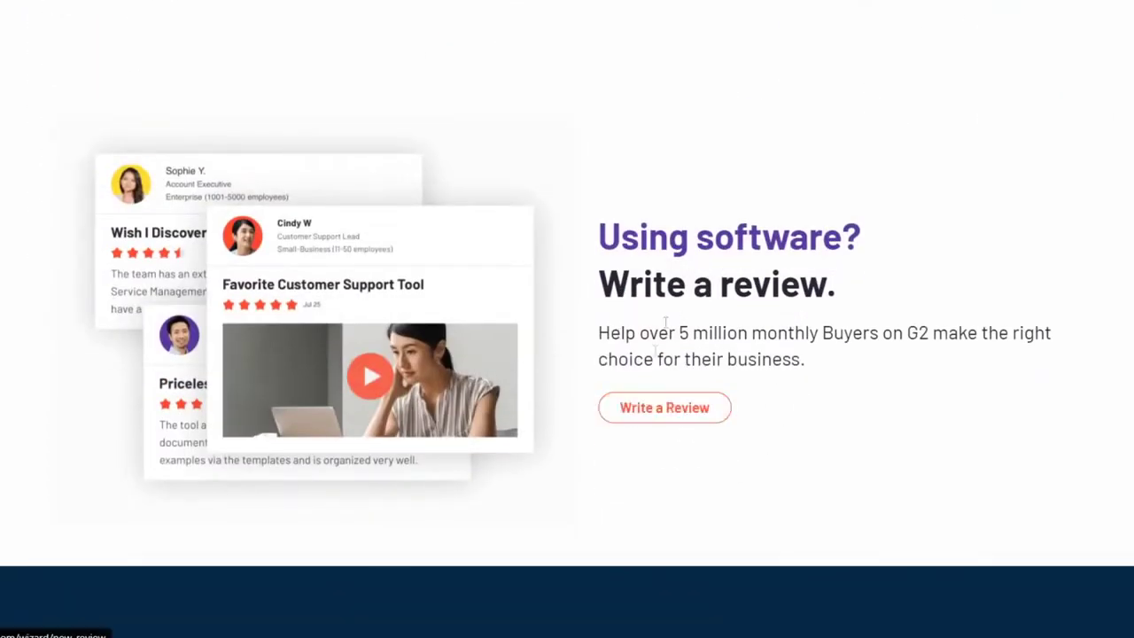
drag(601, 234, 856, 232)
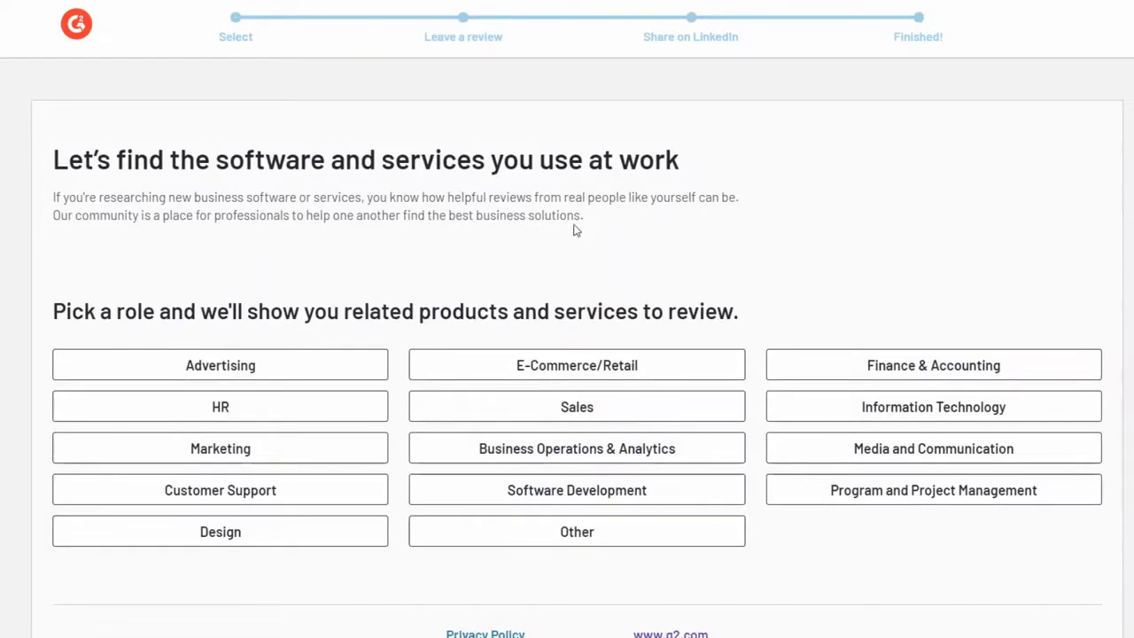
Choose Information Technology as the work role for the new review.
scroll(567, 230, down, 1)
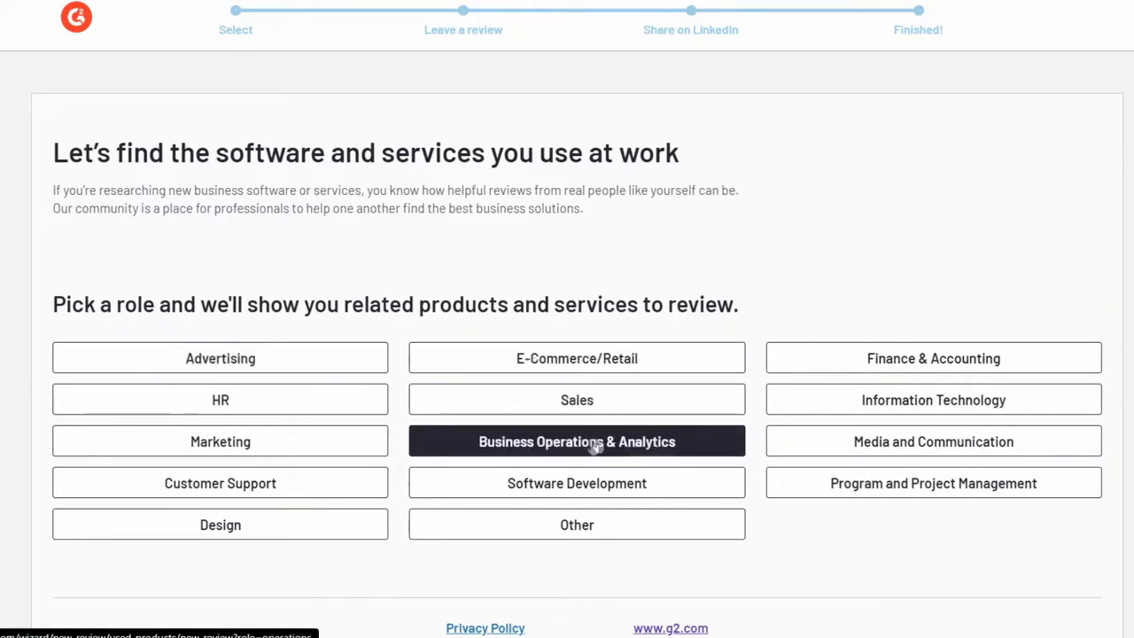
click(871, 406)
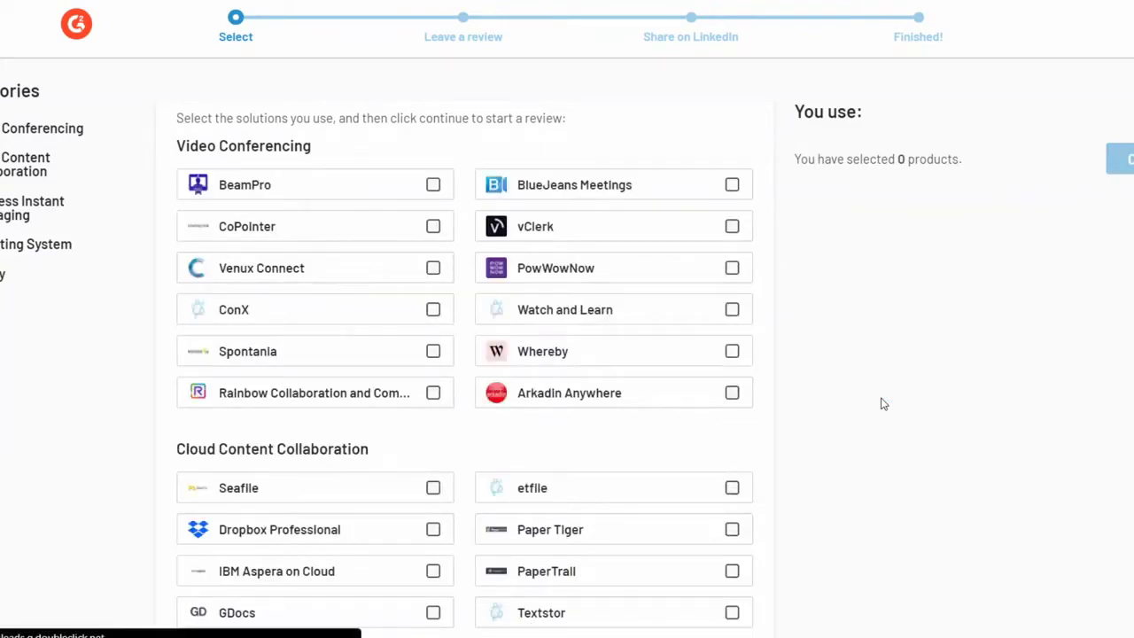
scroll(881, 403, down, 1)
scroll(882, 403, down, 2)
scroll(881, 403, down, 1)
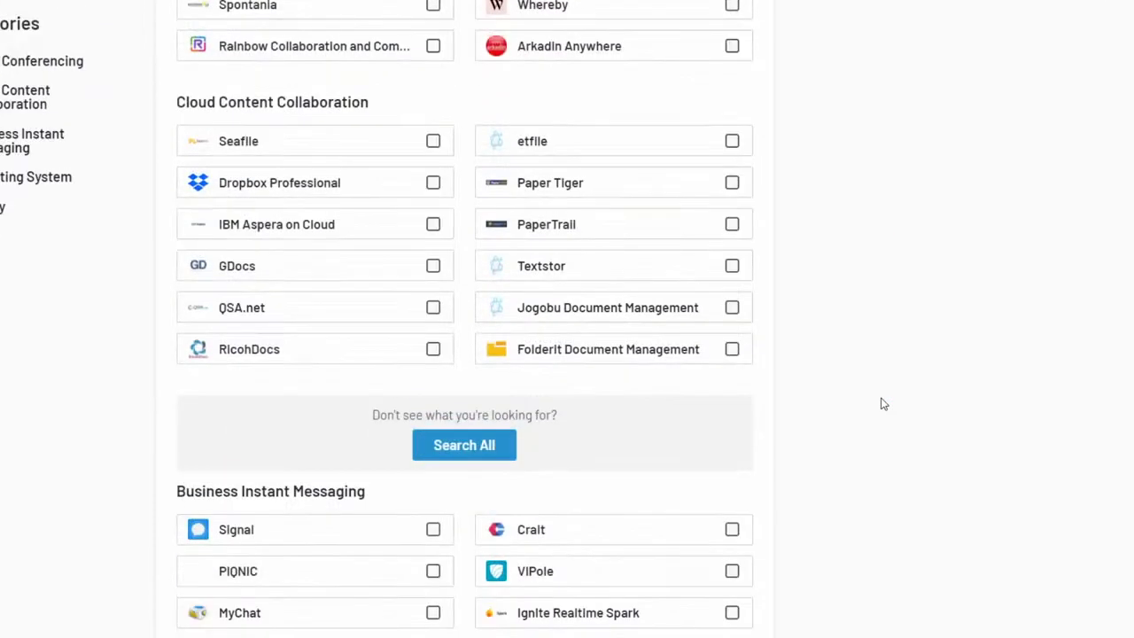
scroll(882, 403, down, 1)
scroll(881, 403, down, 1)
scroll(881, 403, down, 4)
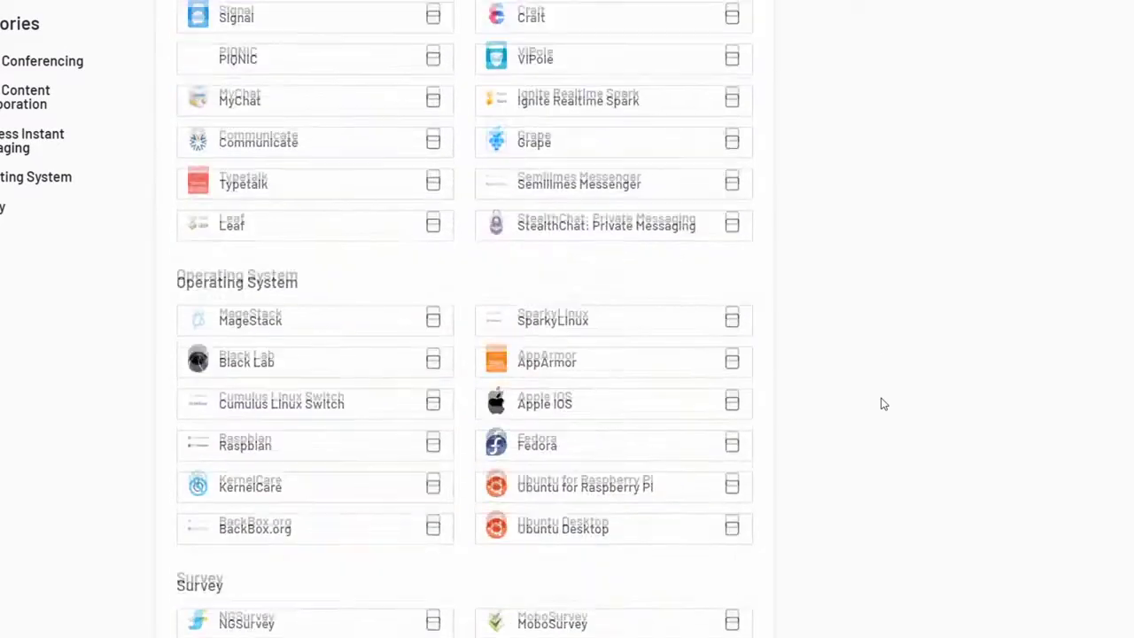
scroll(881, 403, down, 3)
scroll(881, 403, down, 1)
scroll(881, 403, up, 5)
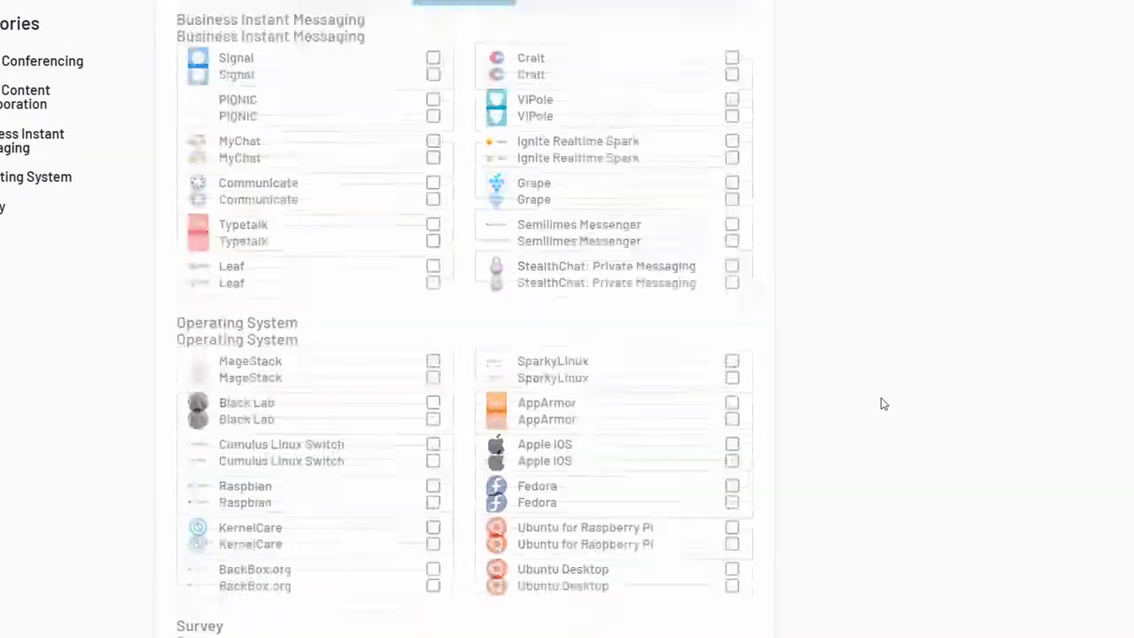
scroll(881, 403, up, 8)
scroll(881, 403, up, 7)
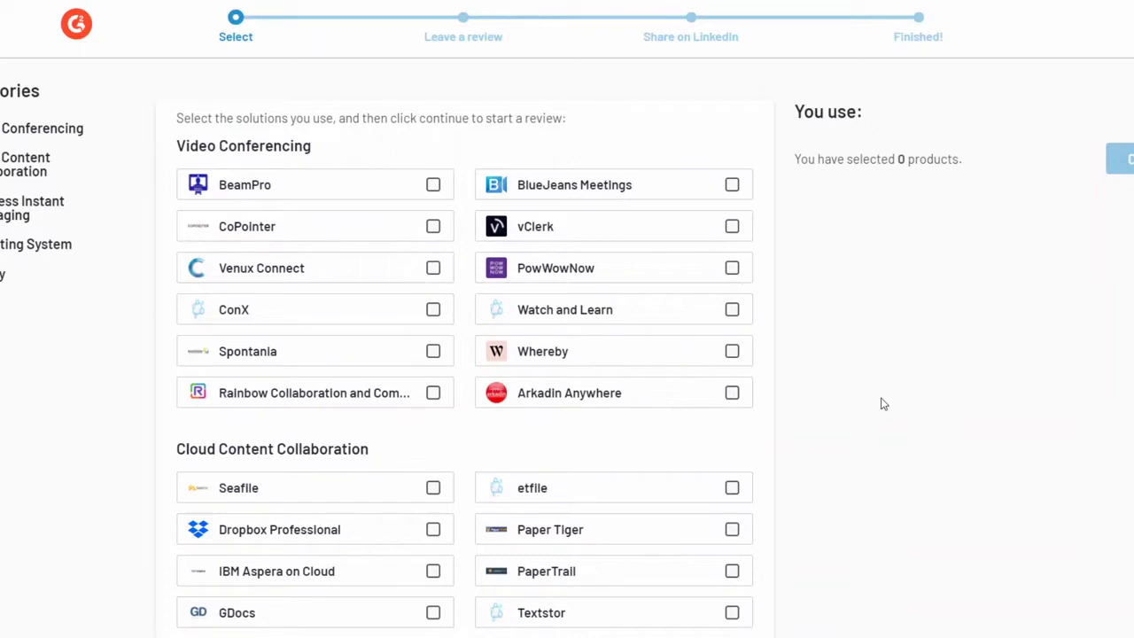
scroll(592, 305, down, 1)
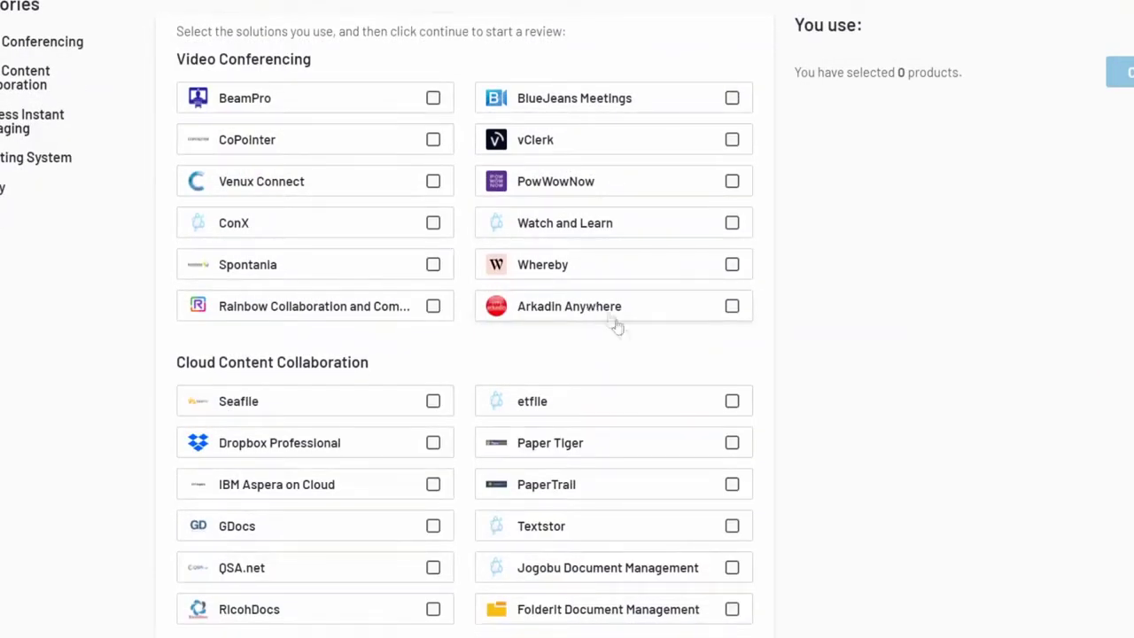
scroll(634, 349, down, 4)
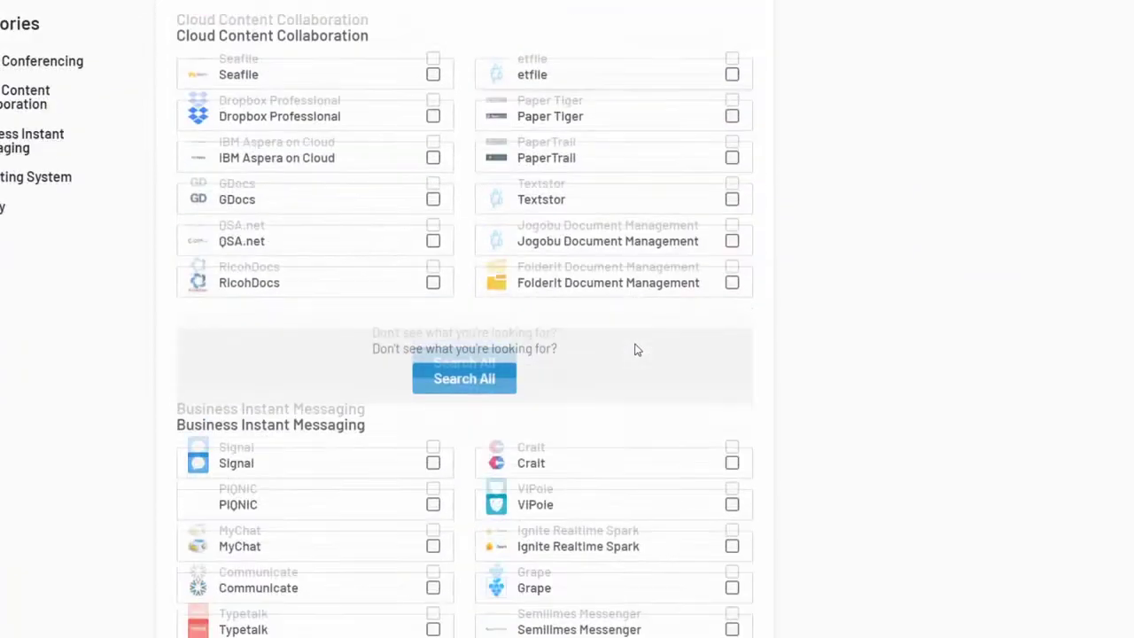
scroll(634, 349, down, 2)
scroll(634, 349, down, 2)
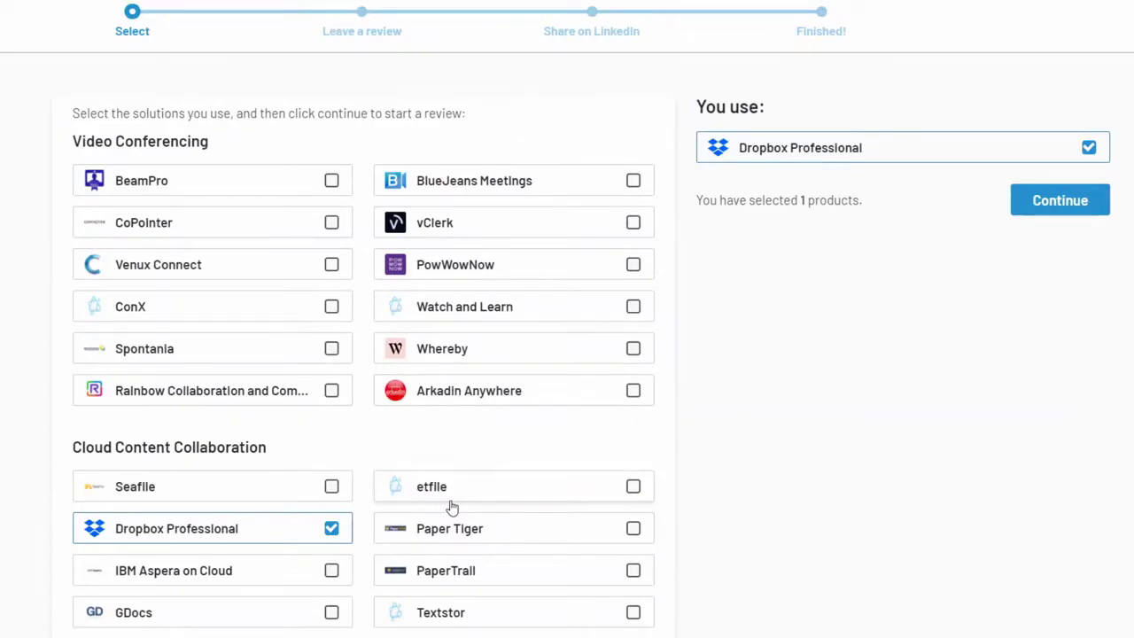
Keep Dropbox Professional as the only used product, leaving PowWowNow and Watch and Learn unticked, and continue.
scroll(452, 507, down, 2)
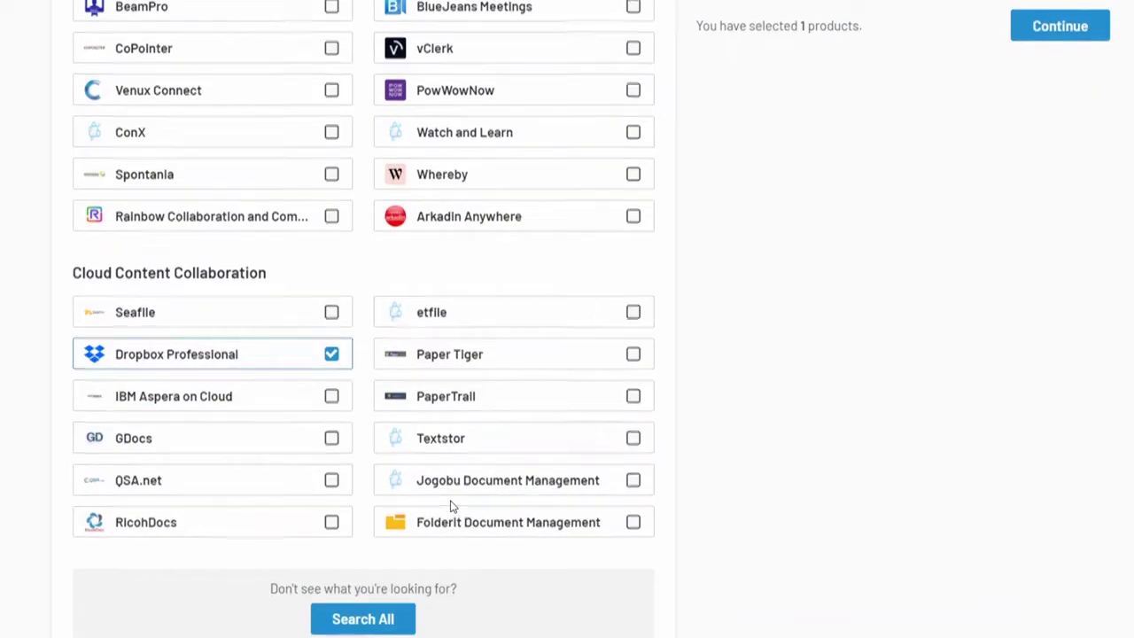
scroll(452, 507, up, 1)
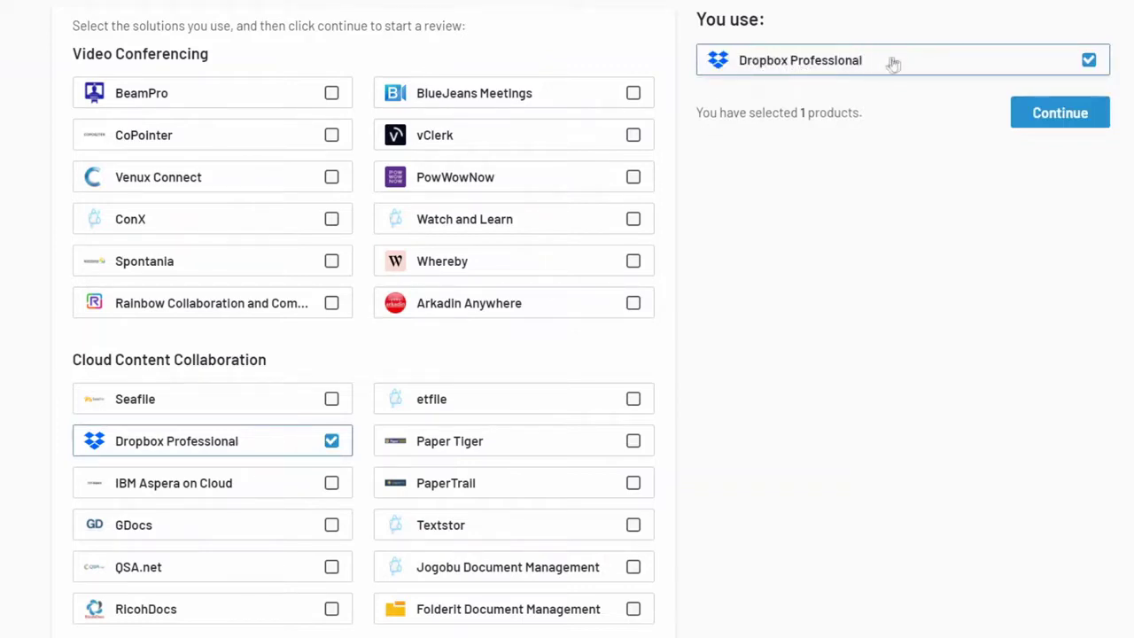
click(633, 177)
click(633, 219)
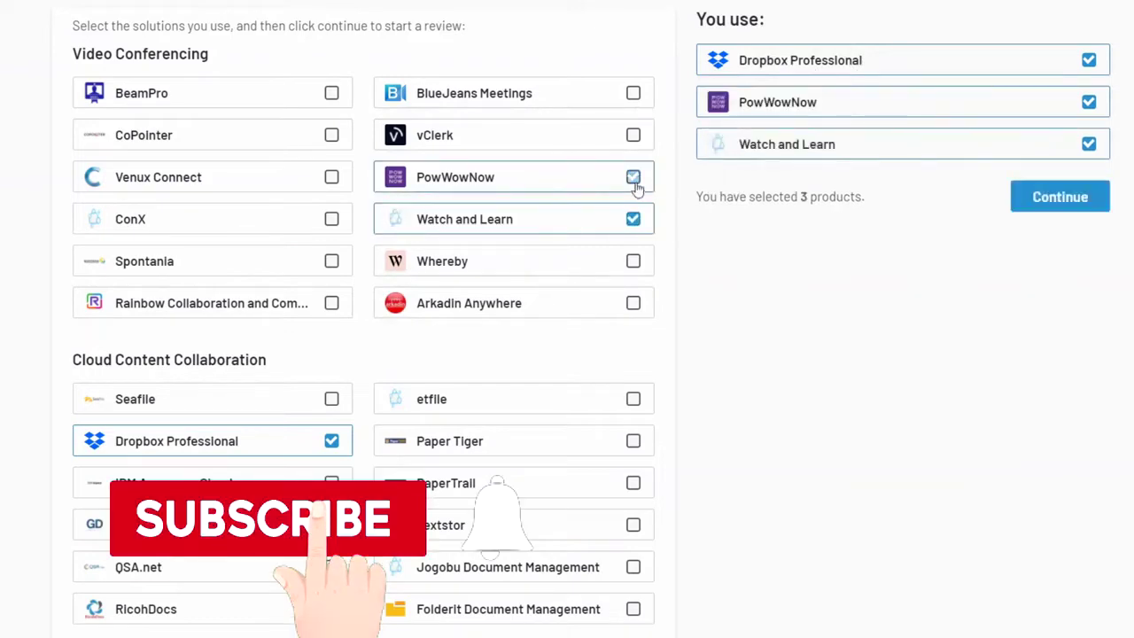
click(633, 177)
click(633, 219)
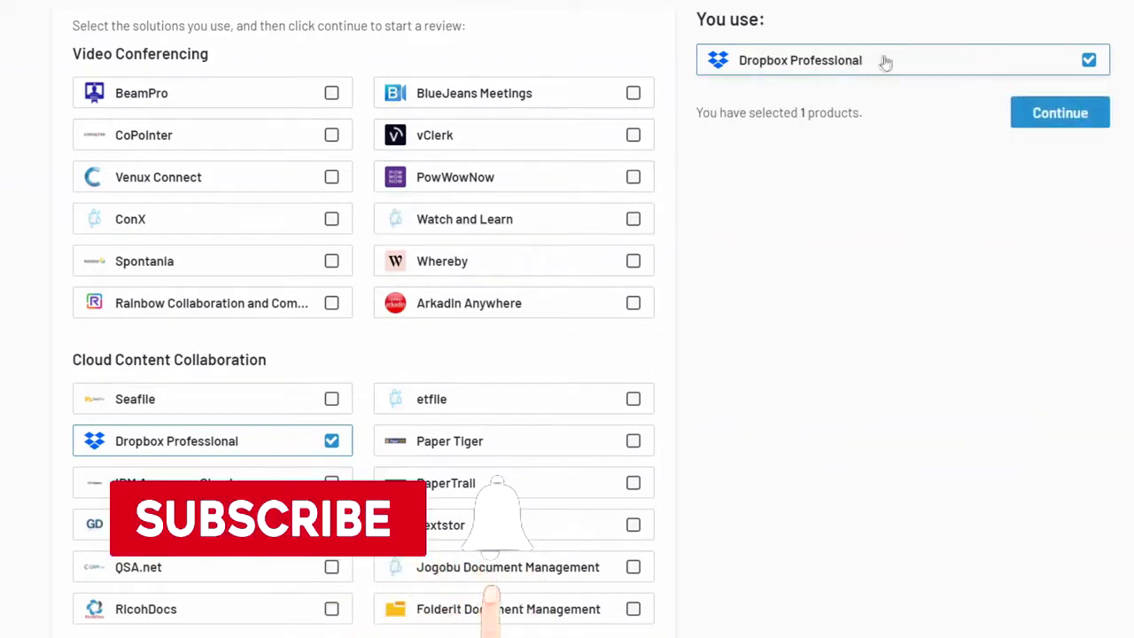
click(1038, 119)
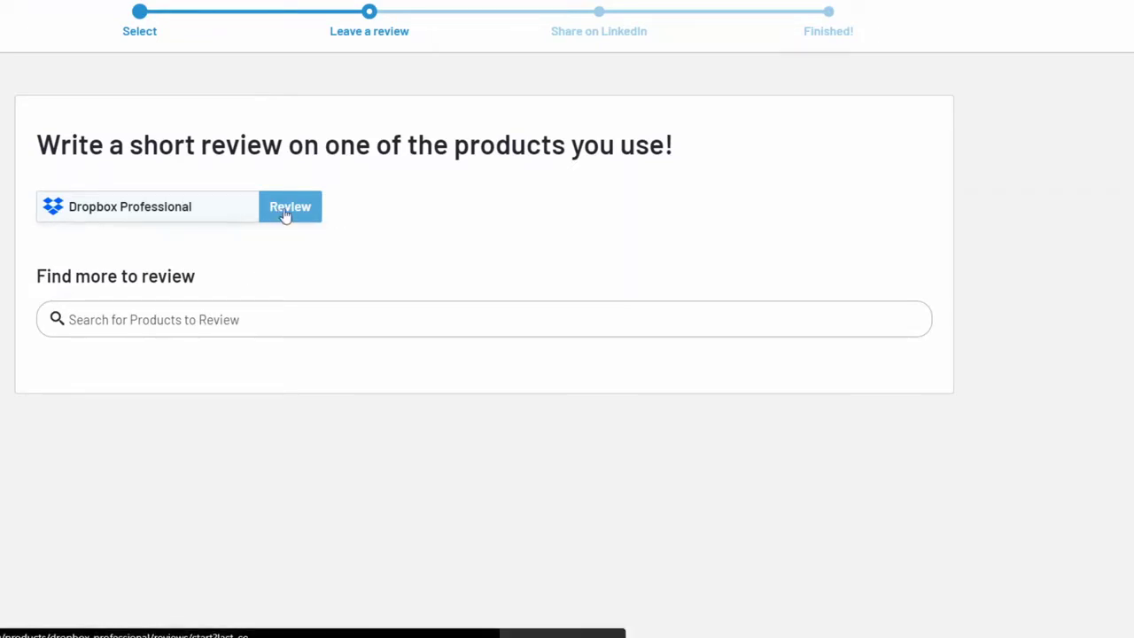
Start the Dropbox Professional review and continue to the login page.
click(286, 216)
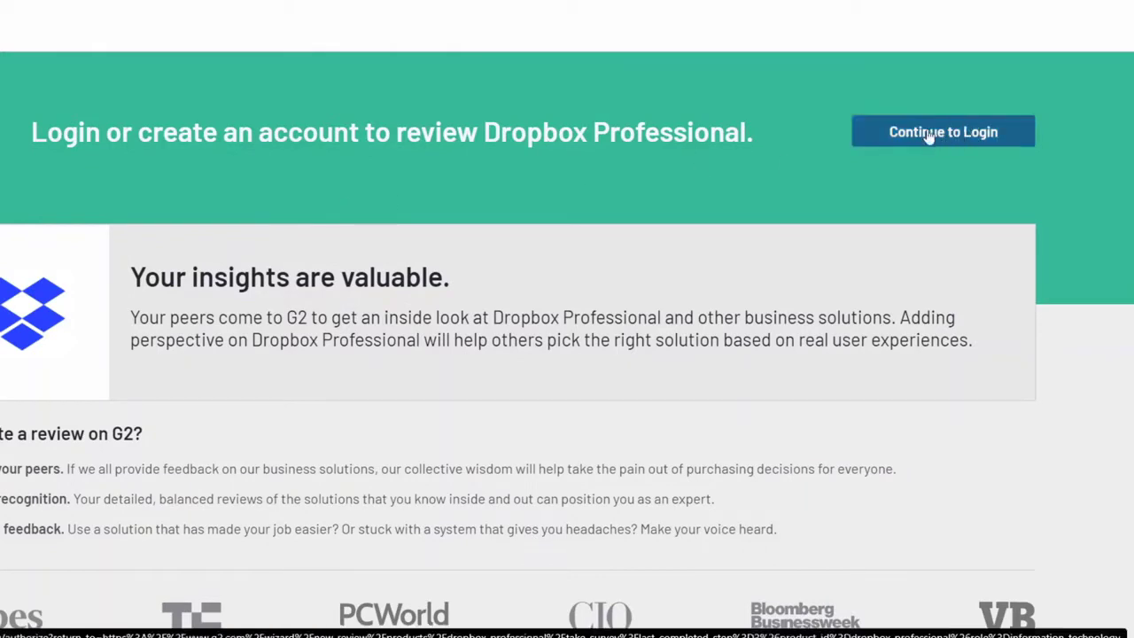
click(884, 138)
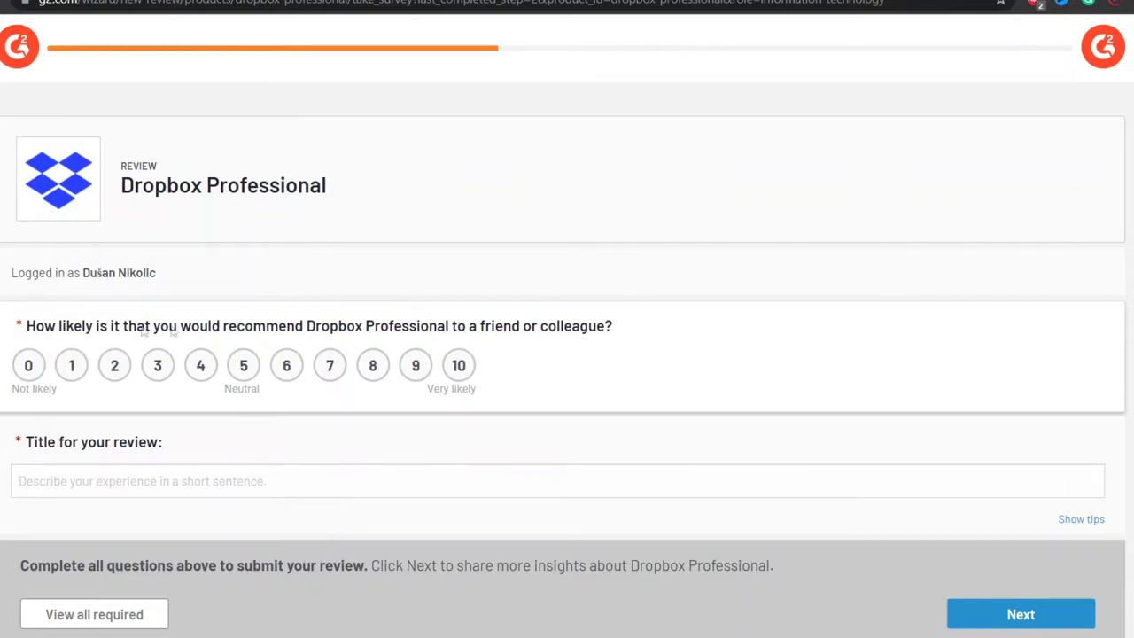
Give Dropbox Professional a recommendation score of 10 and move to the next step.
drag(14, 326, 631, 325)
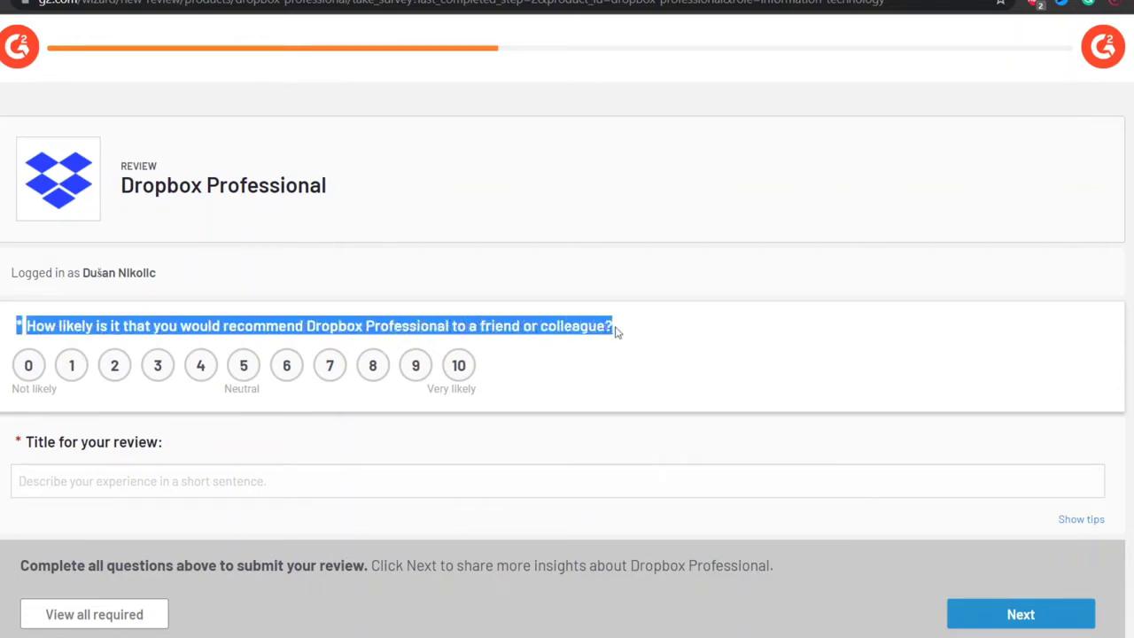
click(617, 332)
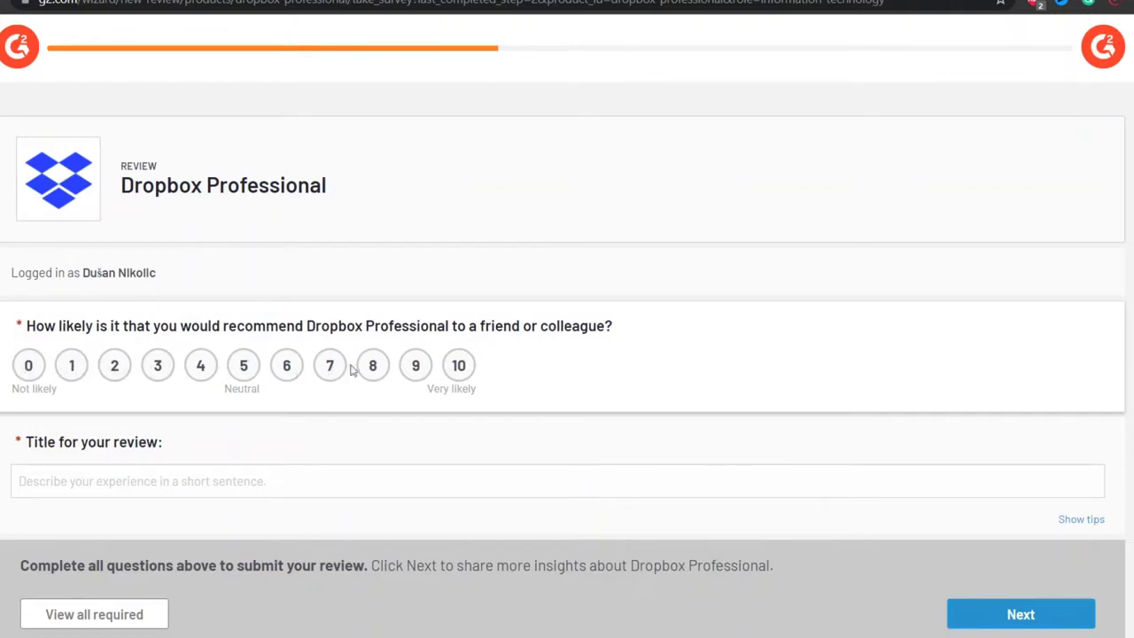
click(458, 365)
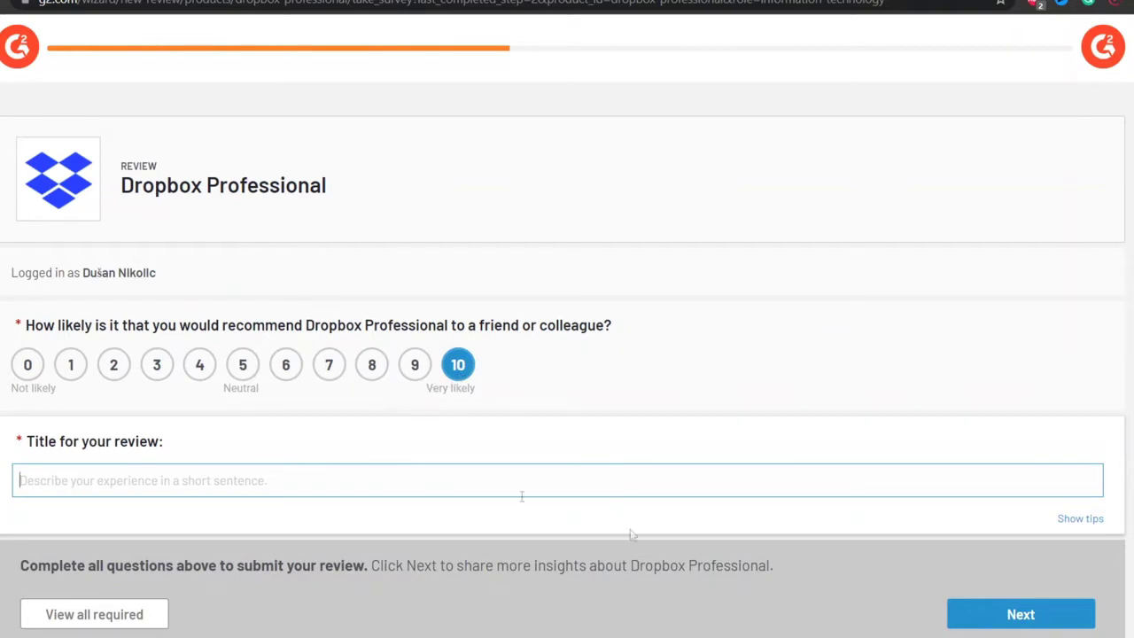
click(1022, 628)
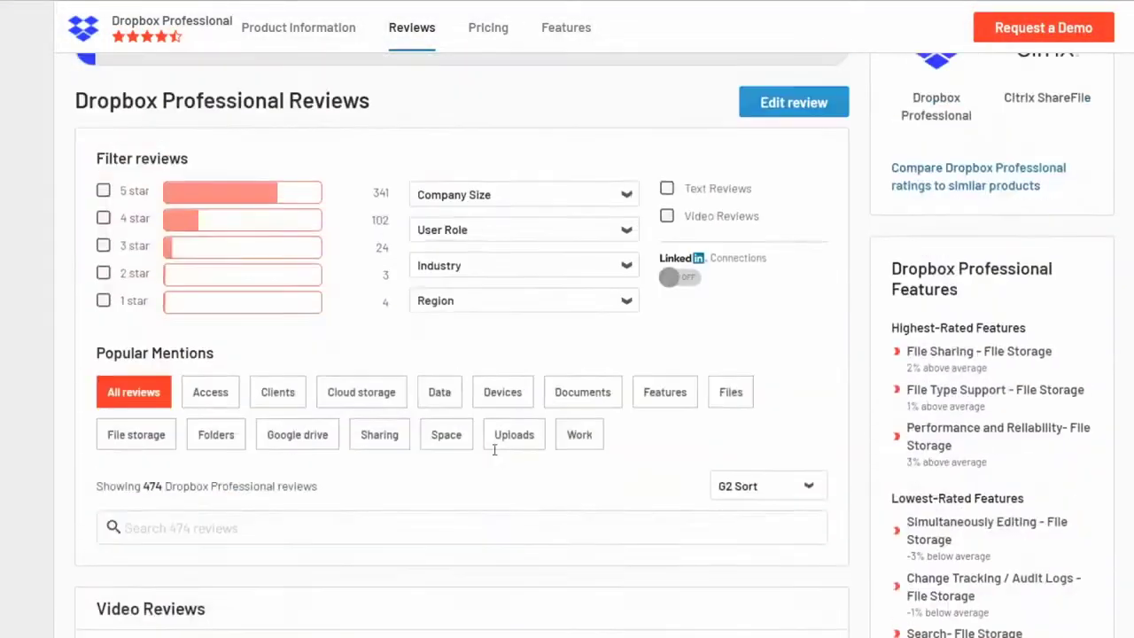
scroll(494, 449, up, 2)
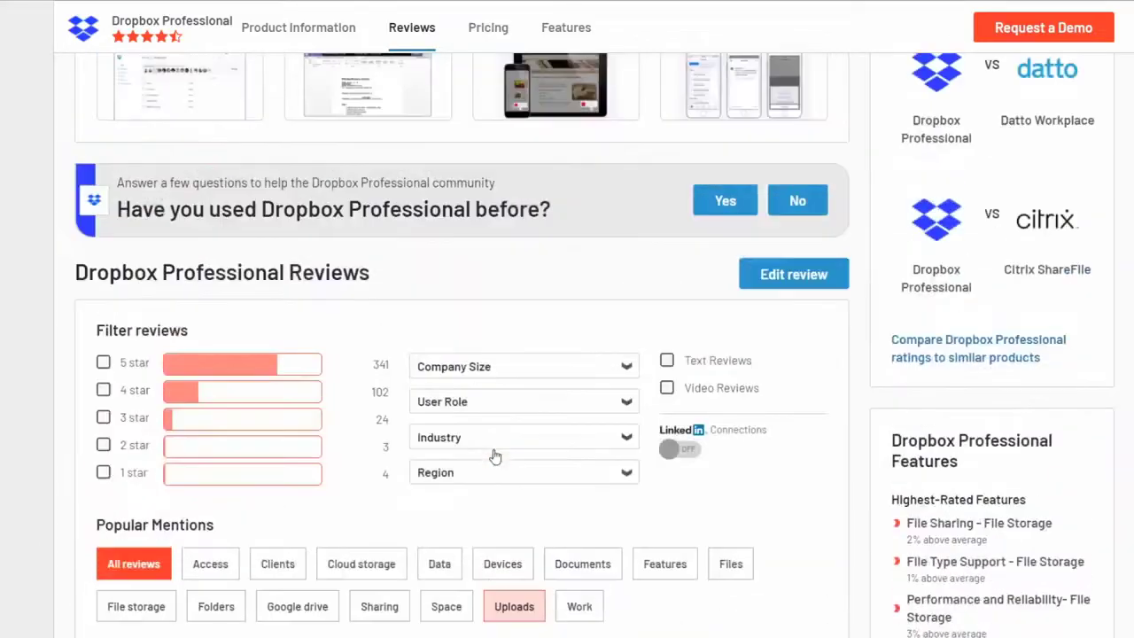
scroll(494, 455, down, 2)
scroll(494, 454, down, 10)
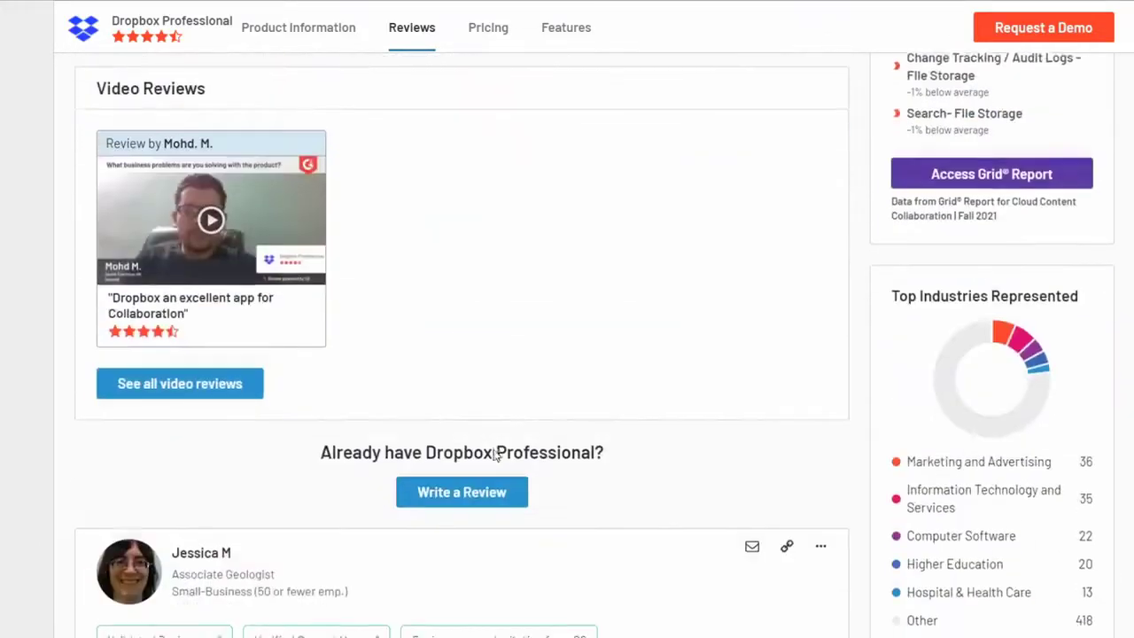
scroll(494, 454, down, 10)
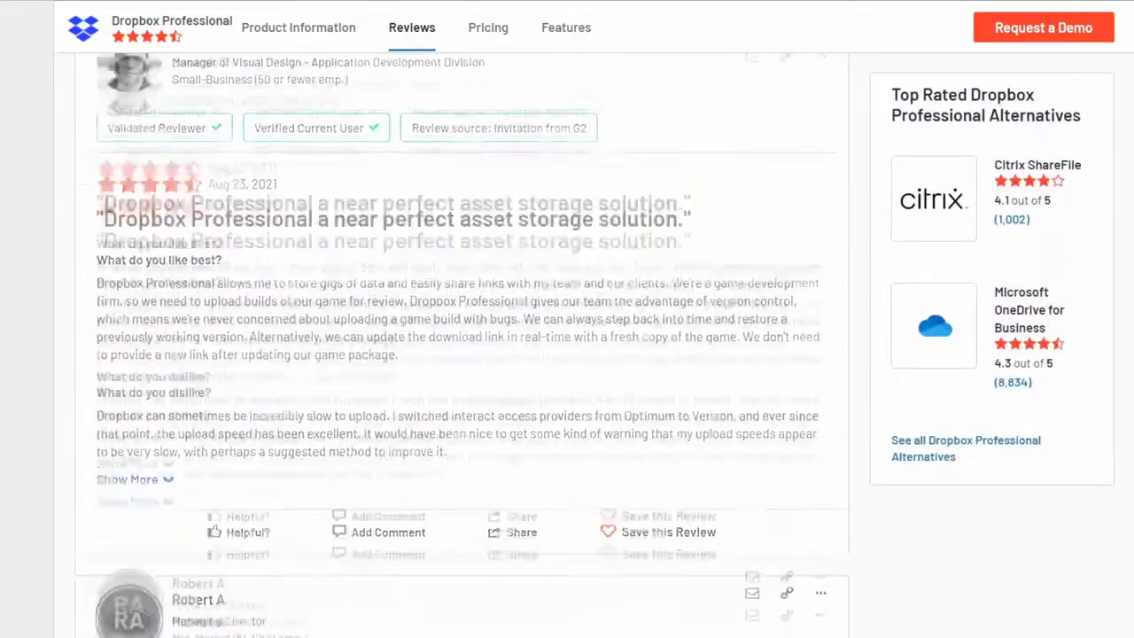
scroll(460, 354, down, 4)
scroll(460, 355, down, 4)
scroll(460, 354, down, 1)
scroll(460, 354, down, 3)
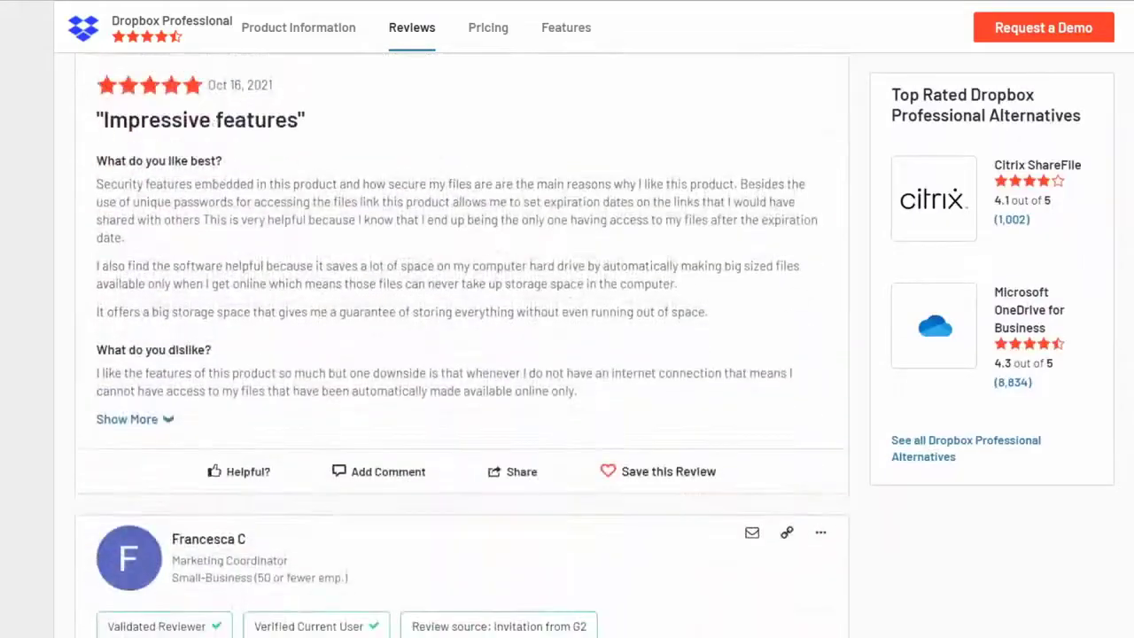
scroll(461, 354, down, 3)
scroll(461, 354, down, 1)
scroll(461, 354, down, 3)
scroll(460, 355, down, 4)
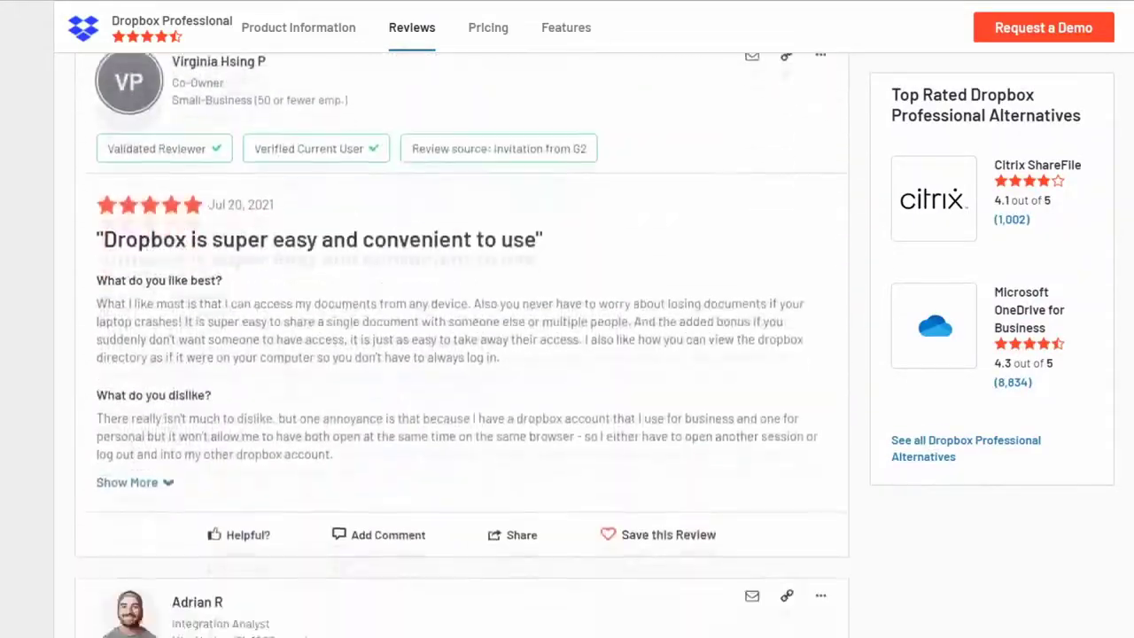
scroll(461, 355, down, 3)
scroll(460, 354, down, 2)
scroll(460, 354, down, 1)
scroll(460, 354, up, 1)
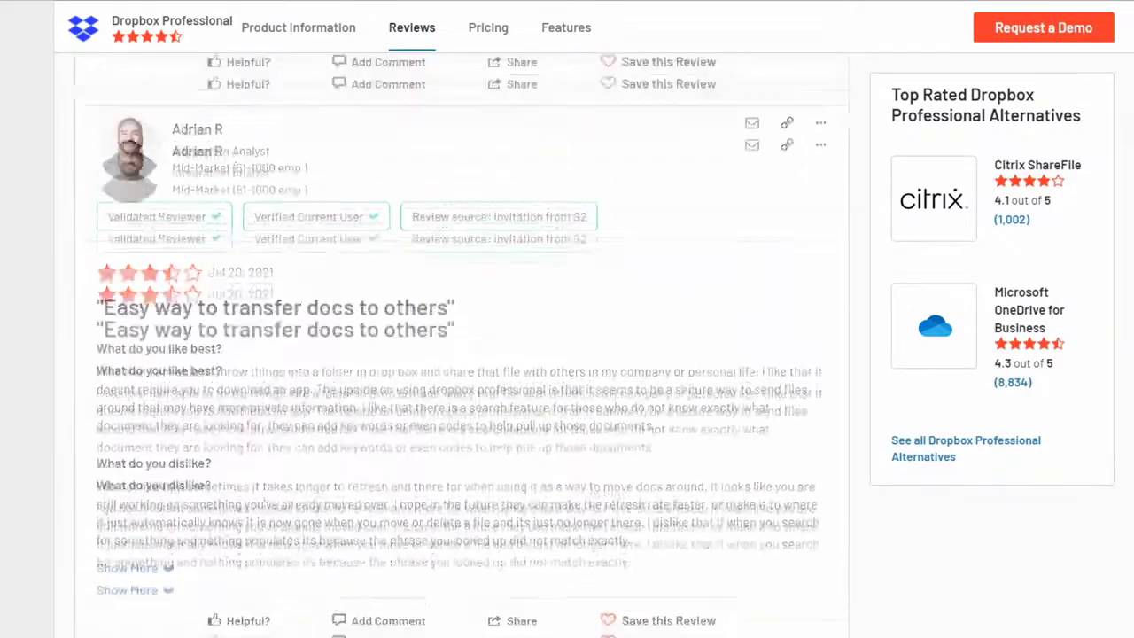
scroll(461, 354, up, 4)
scroll(461, 354, up, 1)
scroll(460, 355, up, 1)
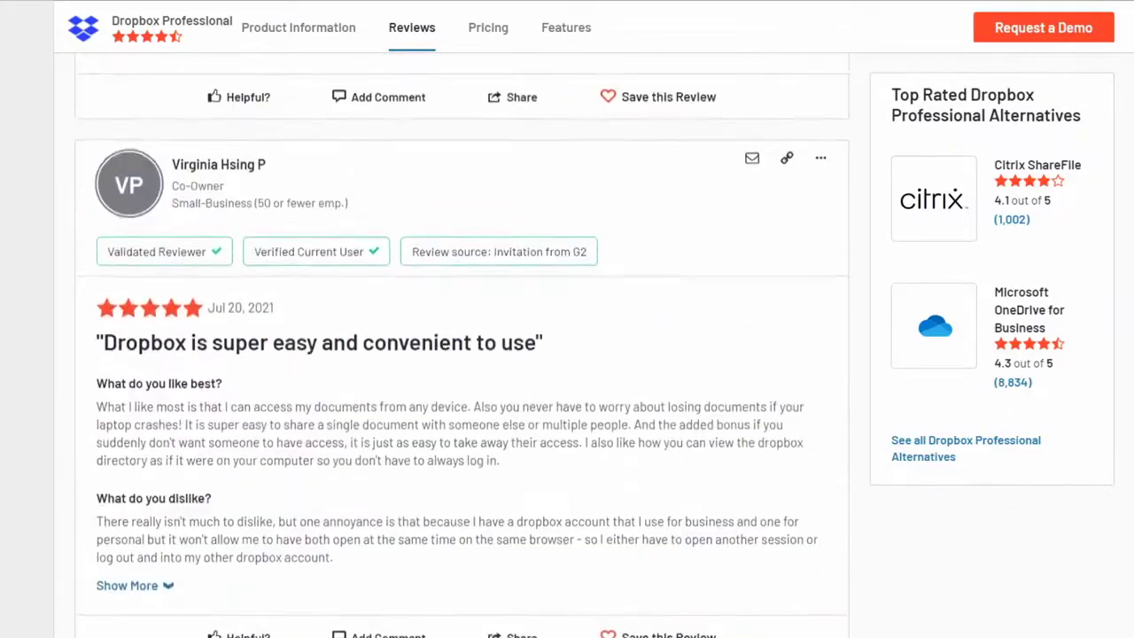
scroll(461, 354, up, 3)
scroll(460, 354, up, 1)
scroll(461, 354, up, 5)
scroll(461, 355, up, 5)
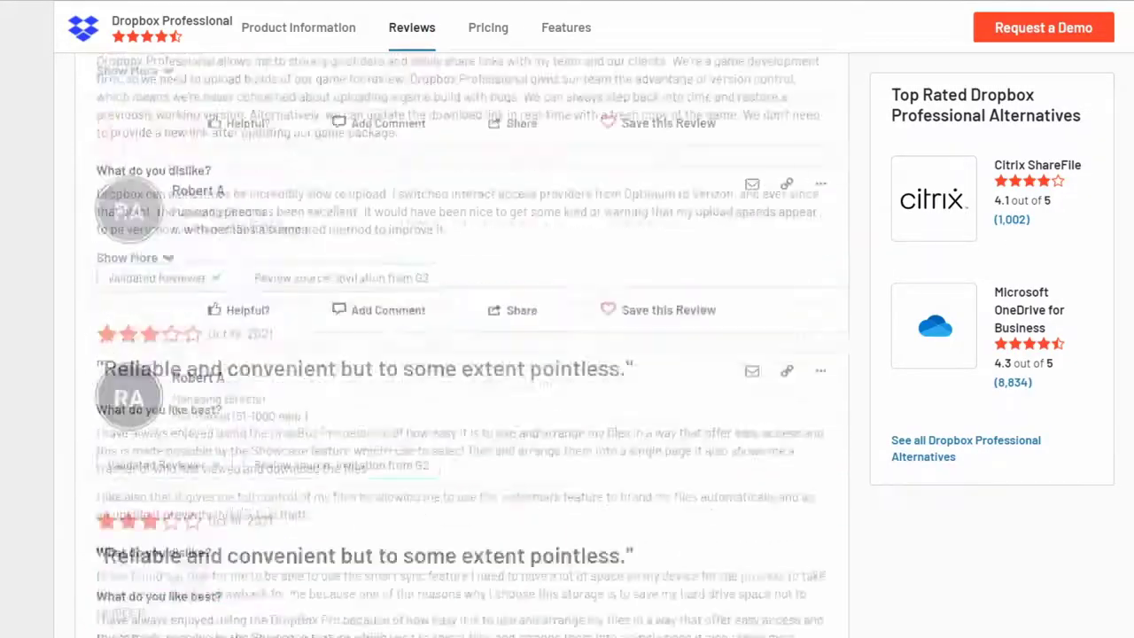
scroll(460, 354, up, 5)
scroll(460, 354, up, 5)
scroll(460, 354, up, 5)
scroll(460, 355, up, 5)
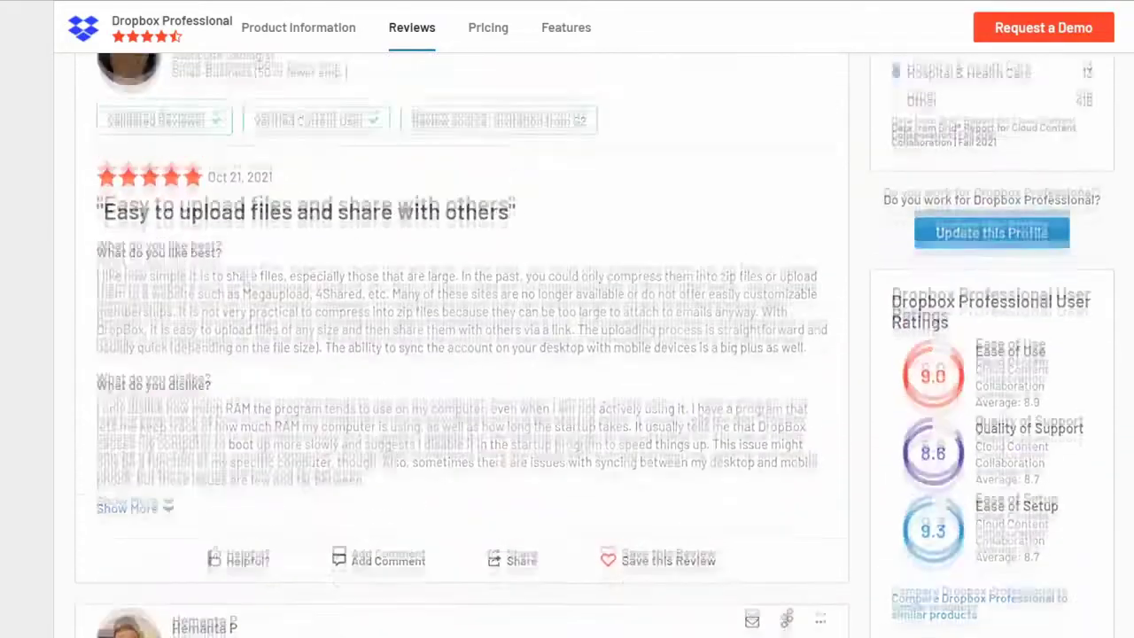
scroll(460, 354, up, 5)
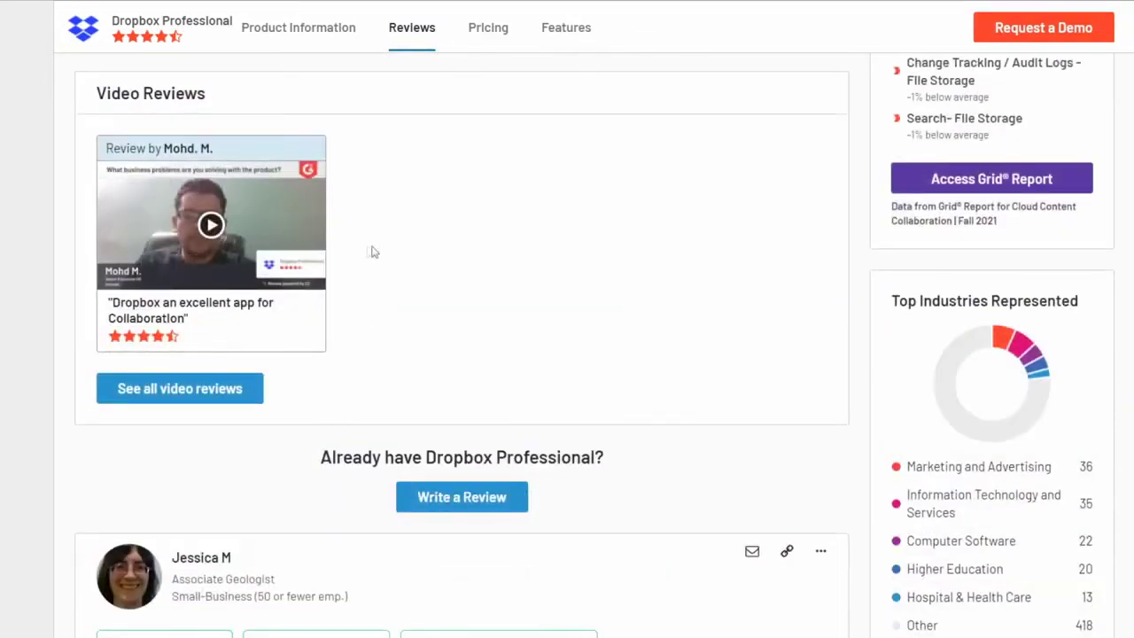
scroll(461, 355, down, 5)
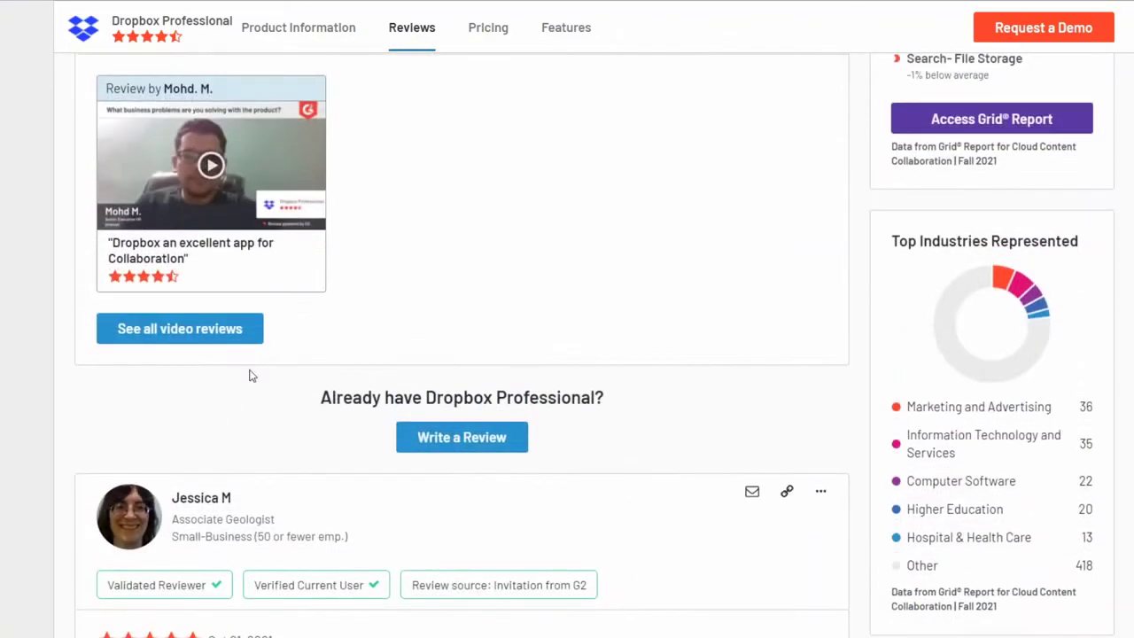
scroll(249, 375, down, 1)
scroll(250, 375, down, 4)
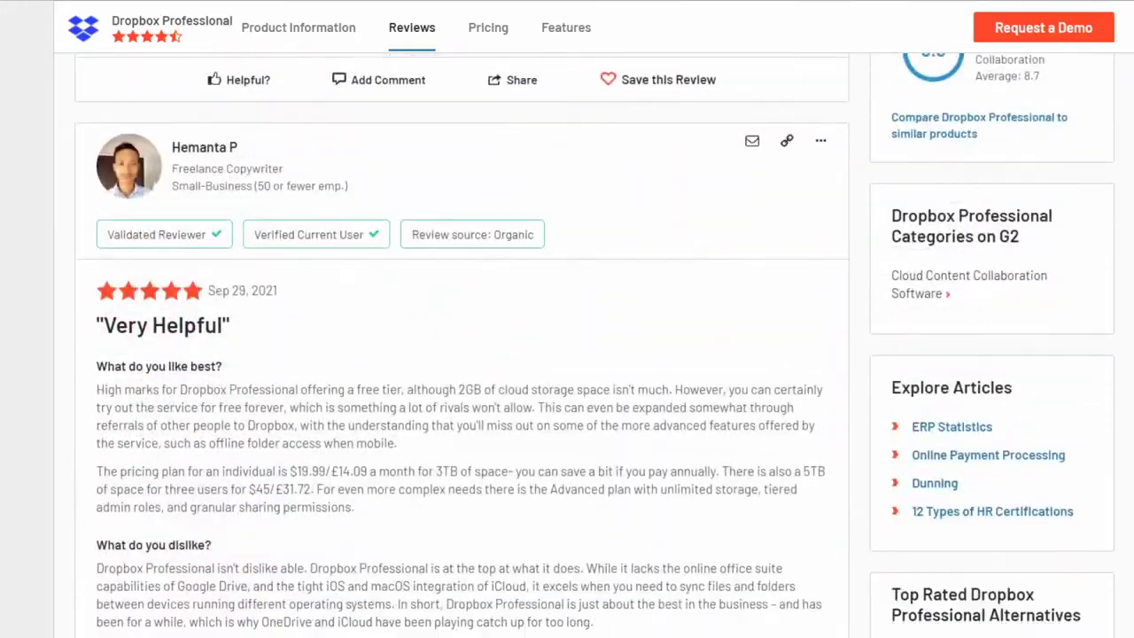
scroll(461, 354, down, 5)
scroll(461, 354, down, 5)
scroll(460, 355, down, 5)
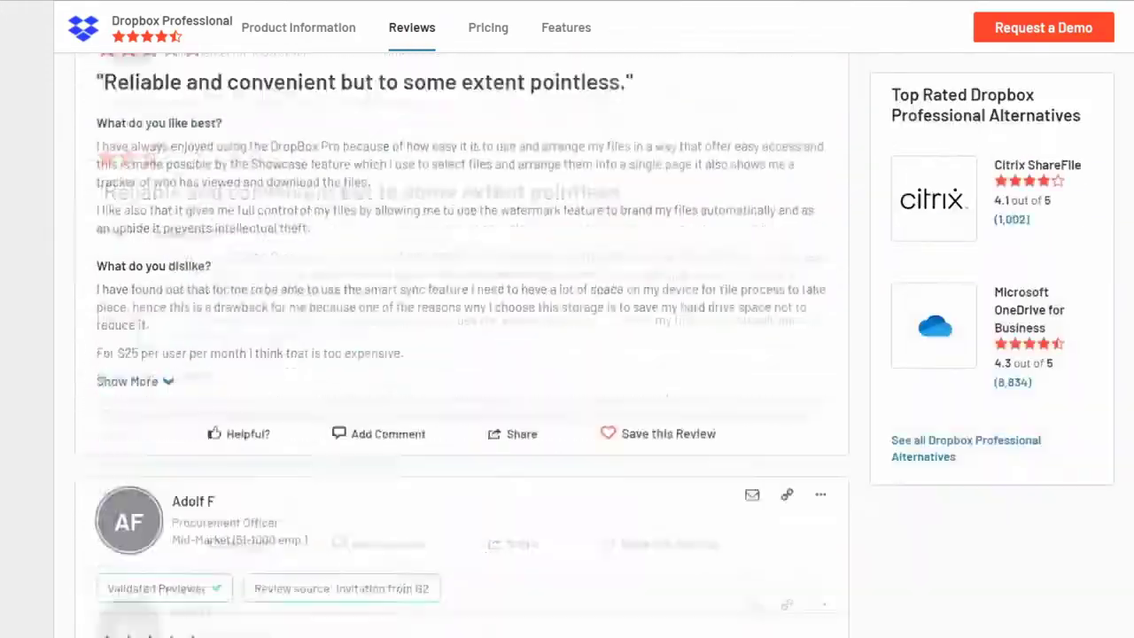
scroll(461, 354, down, 3)
scroll(461, 354, down, 5)
scroll(461, 355, down, 5)
scroll(461, 354, down, 5)
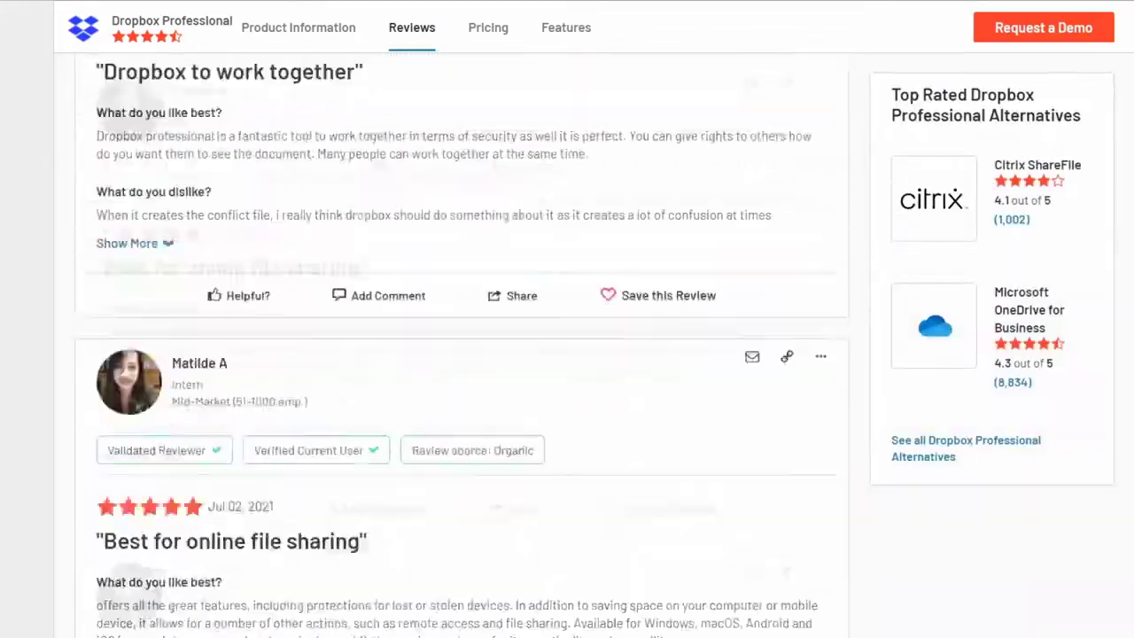
scroll(460, 355, down, 5)
scroll(461, 355, up, 5)
scroll(460, 354, up, 5)
scroll(460, 354, up, 5)
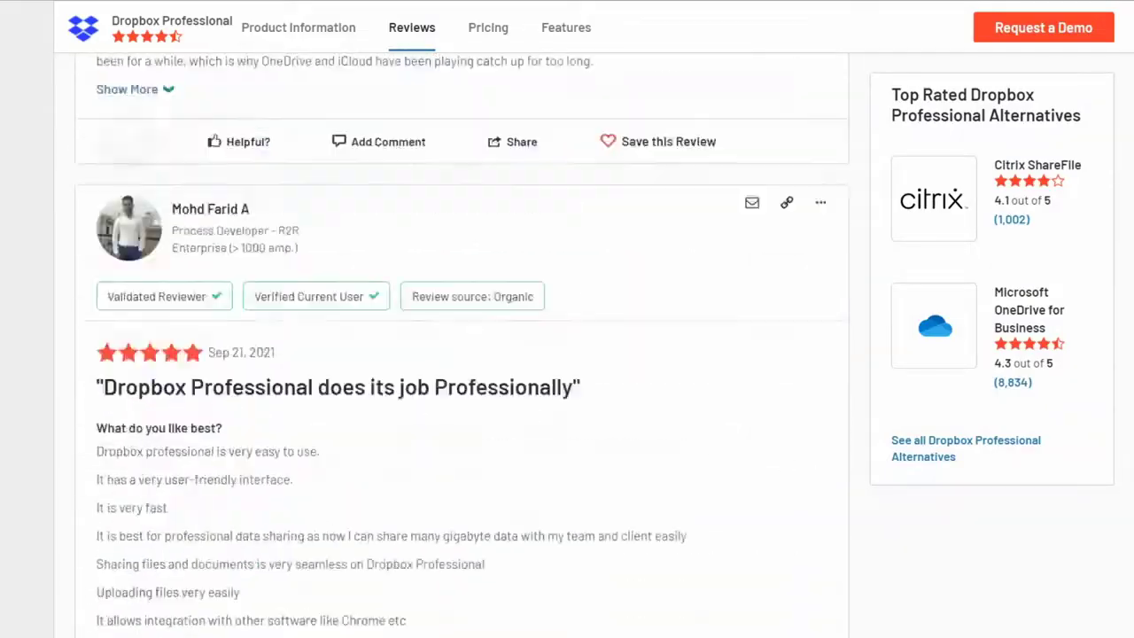
scroll(460, 354, up, 5)
scroll(461, 354, up, 5)
scroll(461, 355, up, 5)
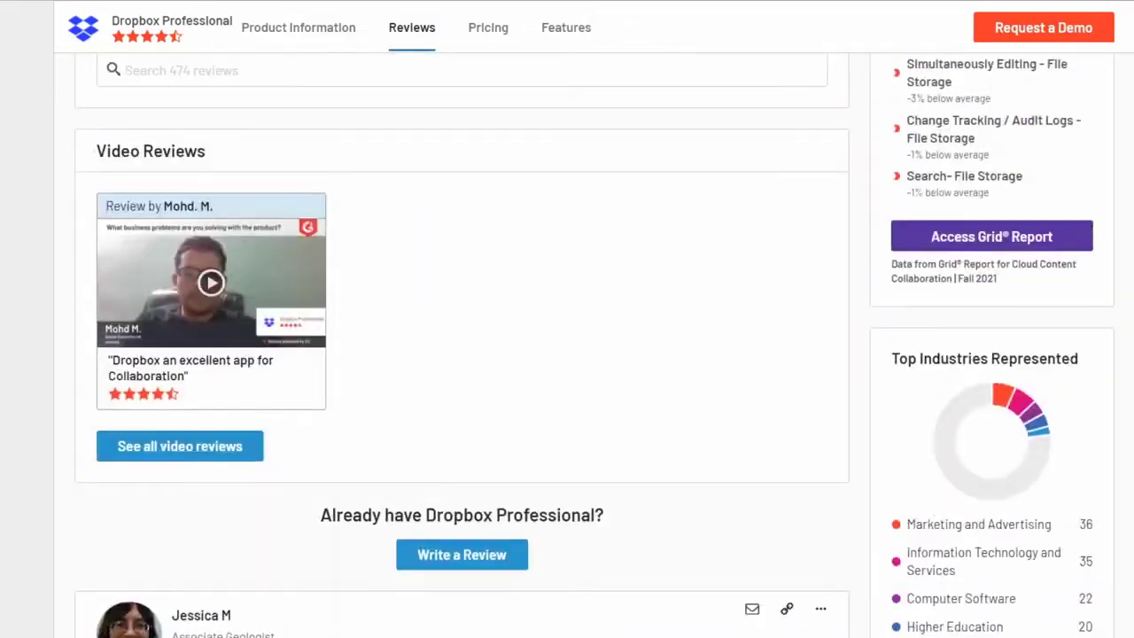
scroll(205, 479, up, 5)
scroll(205, 478, up, 5)
scroll(205, 478, up, 5)
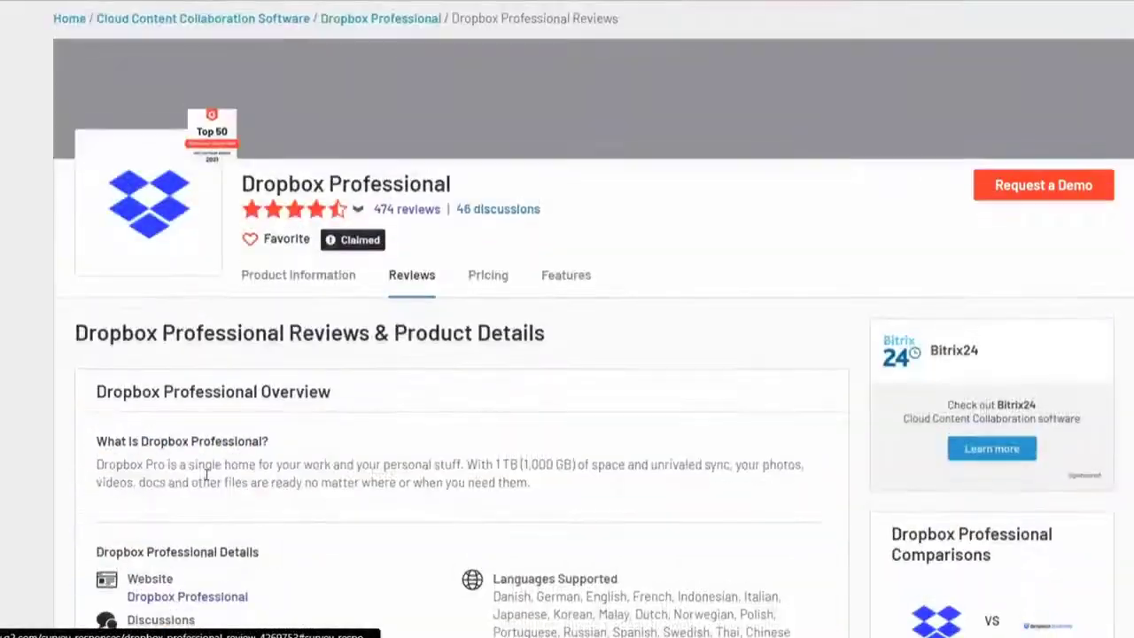
Enter the review title 'Best for sharing files online. Recommenced'.
text(Best)
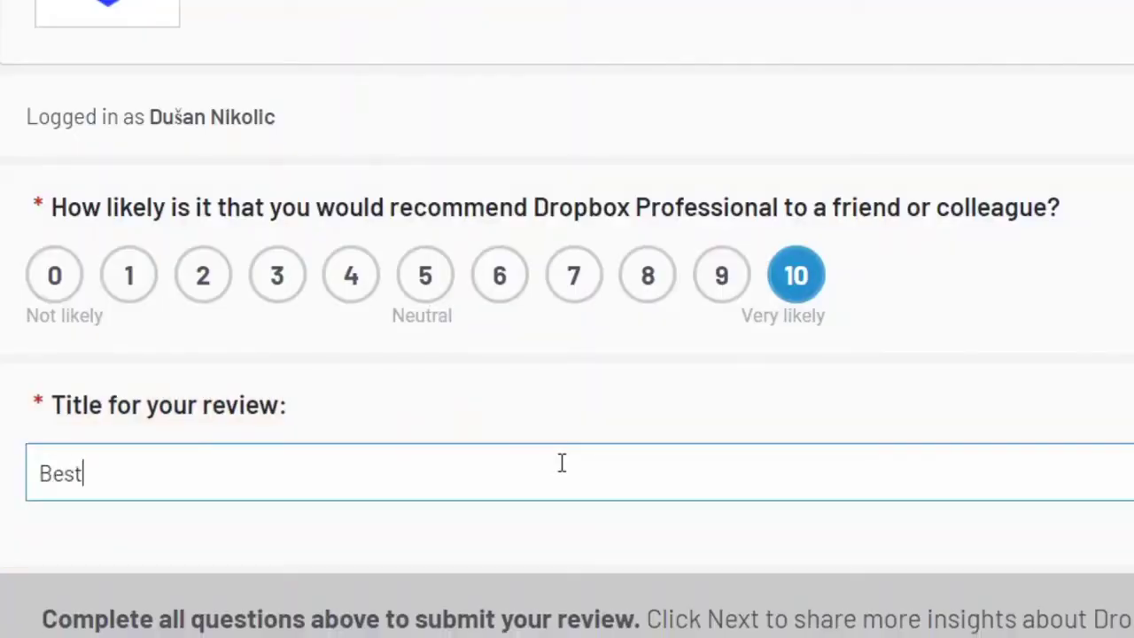
text( for shar)
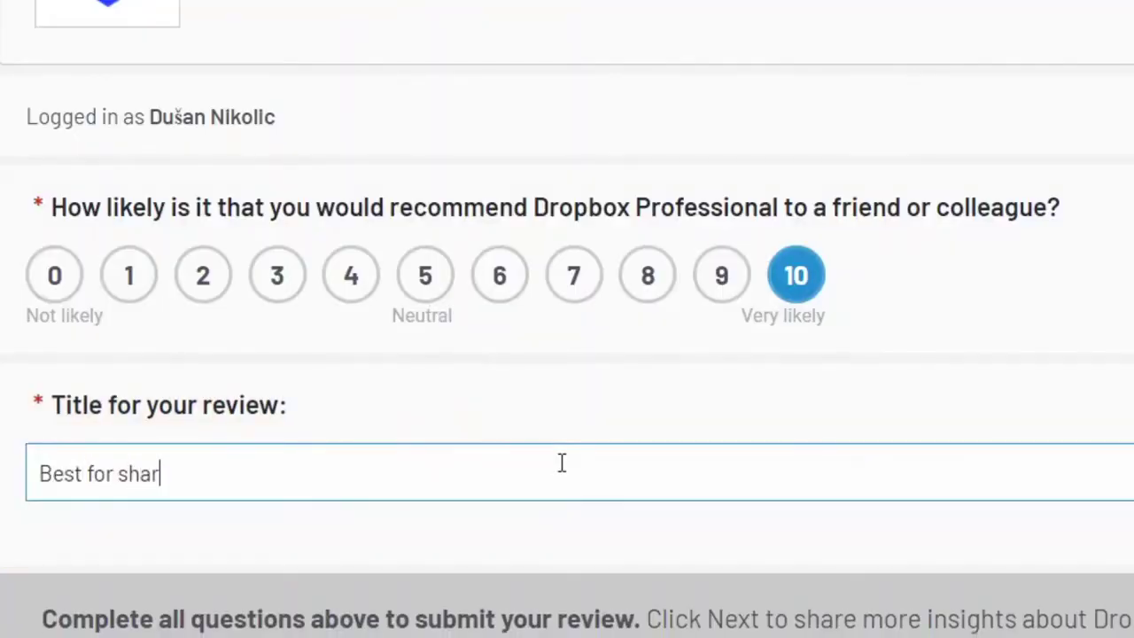
text(ing files on)
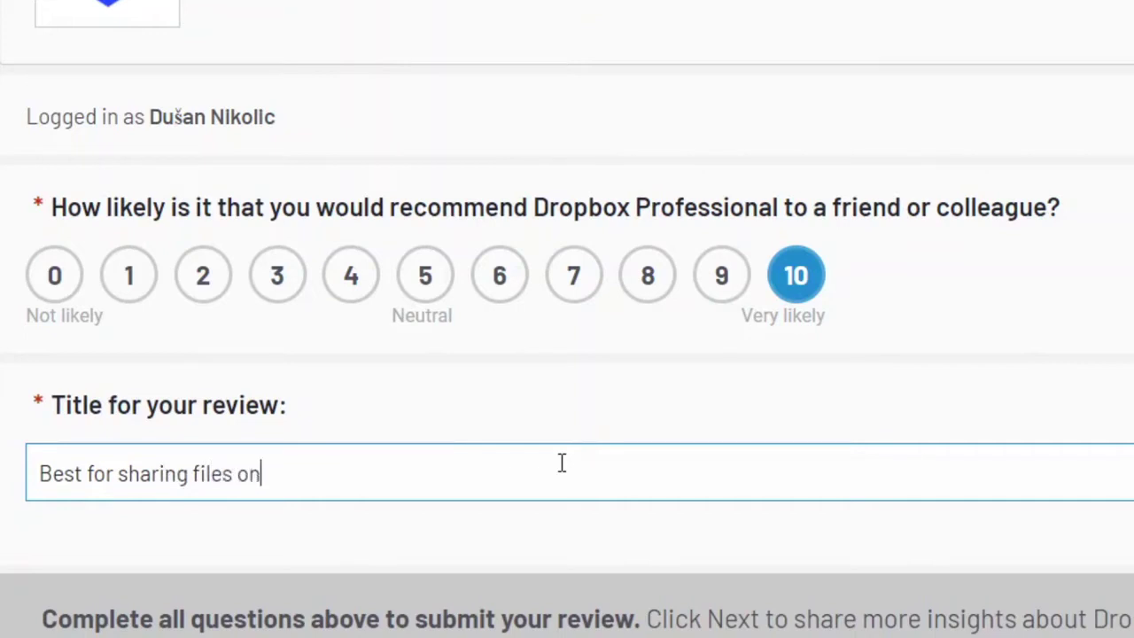
text(line.)
text( Recommen)
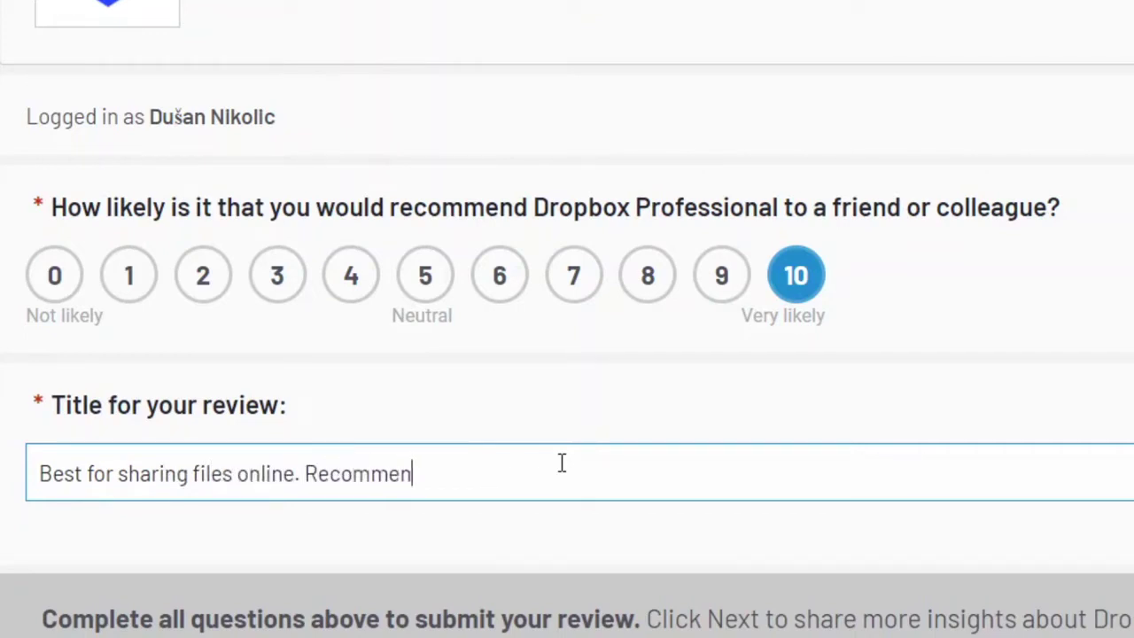
text(ced)
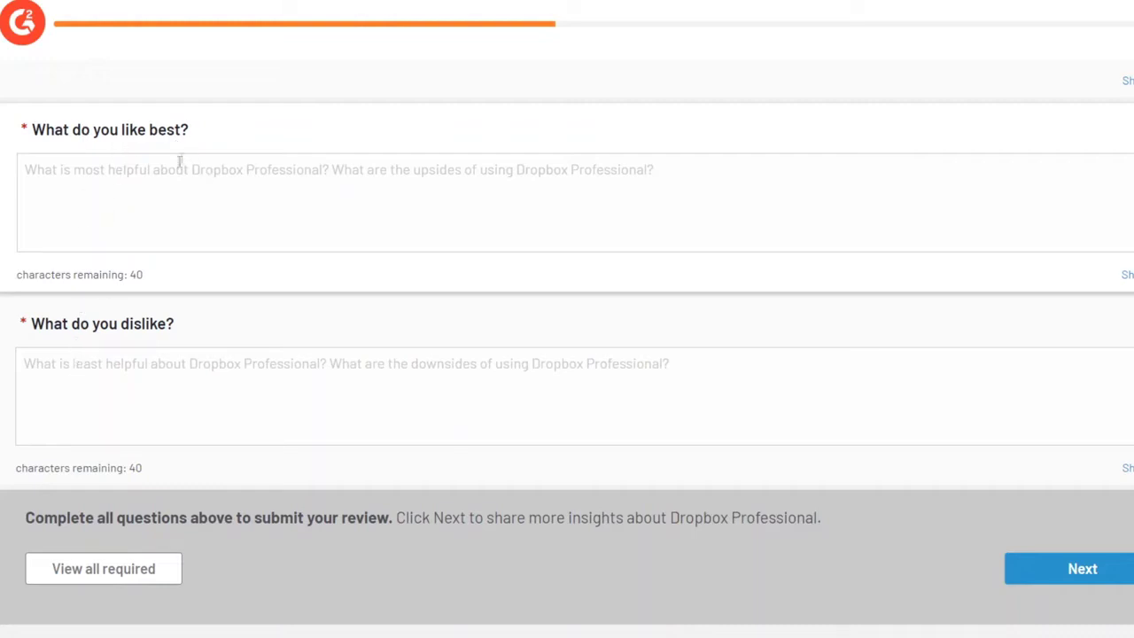
Check the minimum-length notes under the like and dislike answers on the review form.
triple_click(120, 275)
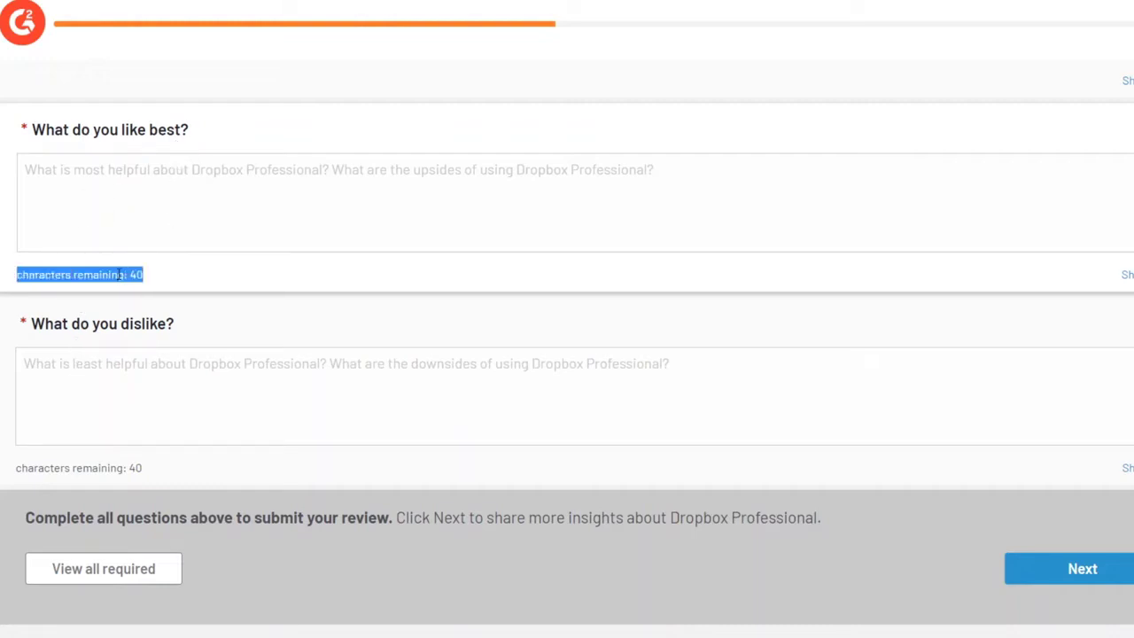
triple_click(65, 462)
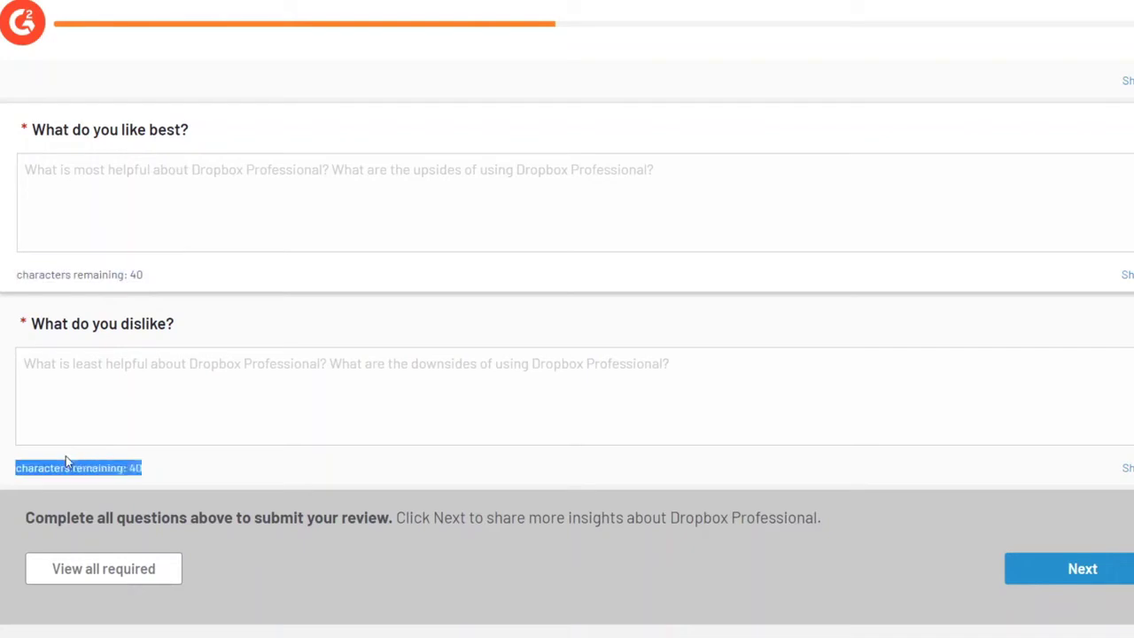
double_click(123, 274)
click(119, 290)
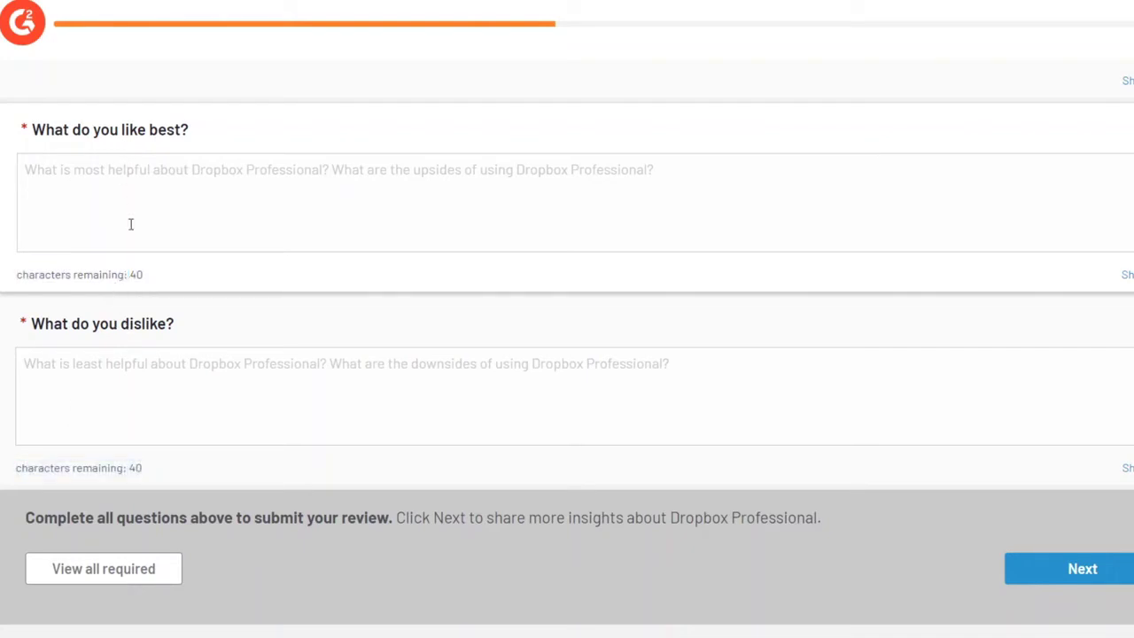
scroll(119, 246, up, 2)
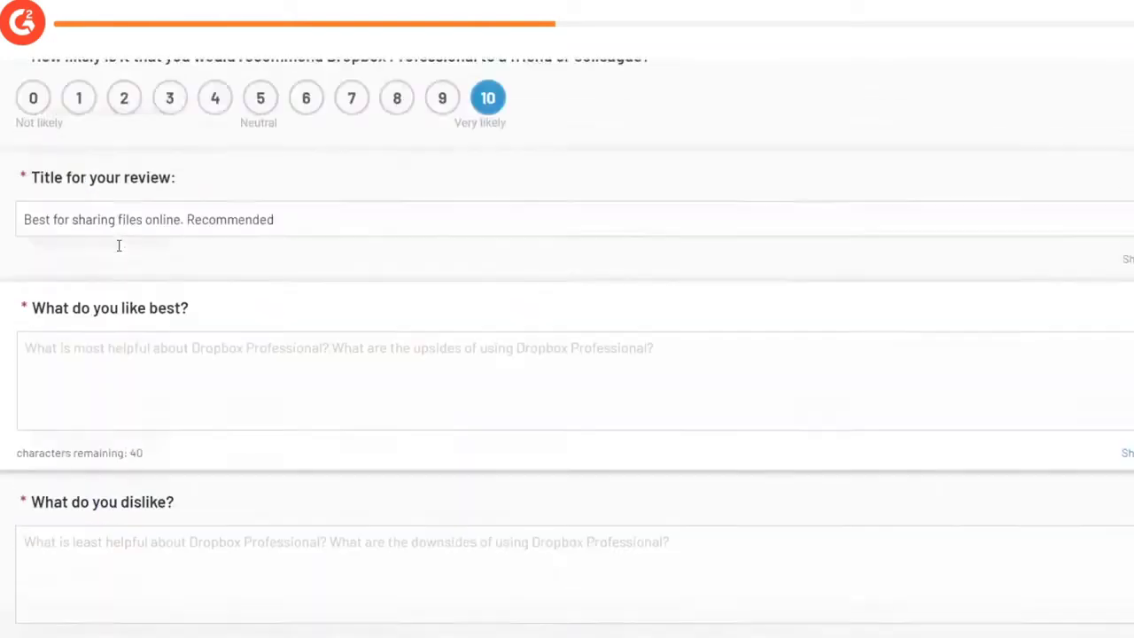
scroll(119, 245, up, 1)
scroll(119, 245, down, 1)
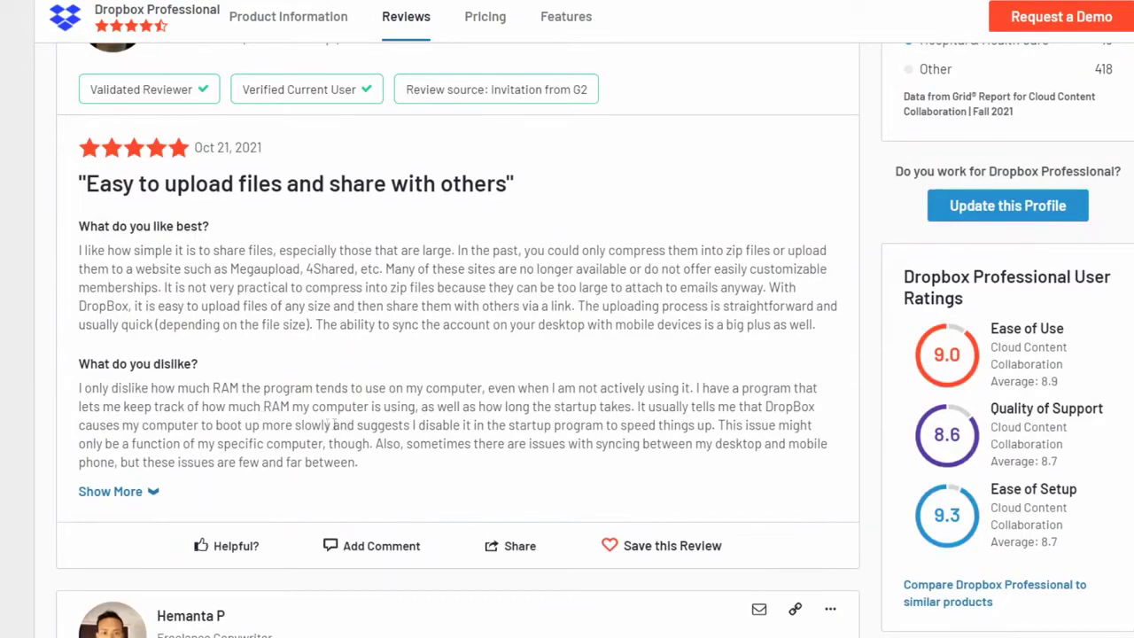
scroll(276, 317, down, 1)
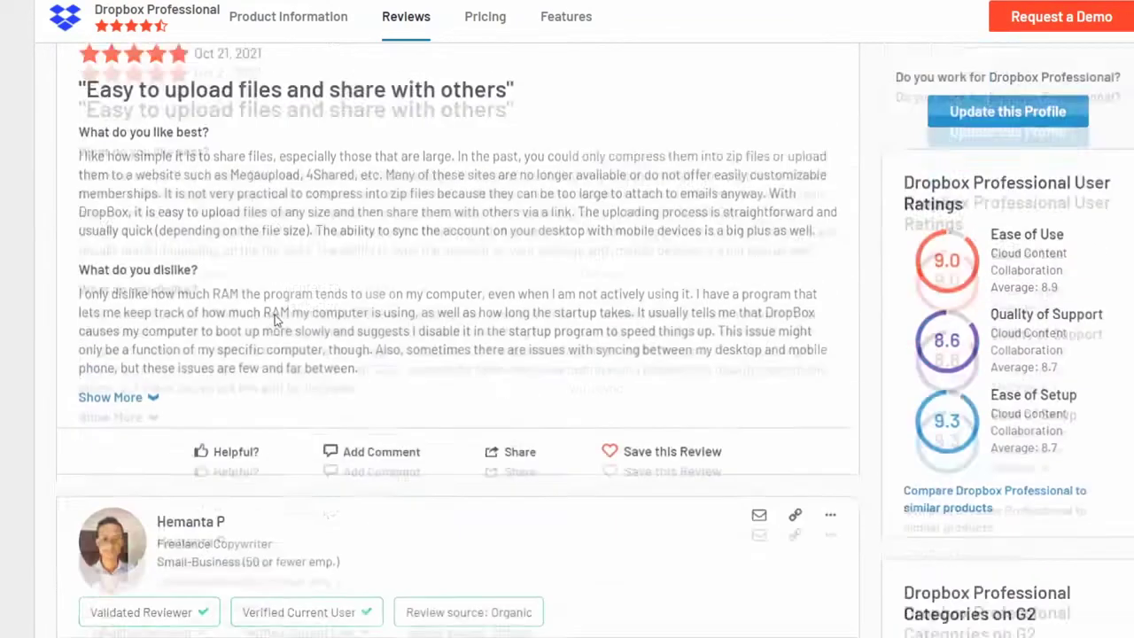
scroll(274, 317, up, 1)
scroll(276, 320, down, 5)
scroll(792, 279, down, 5)
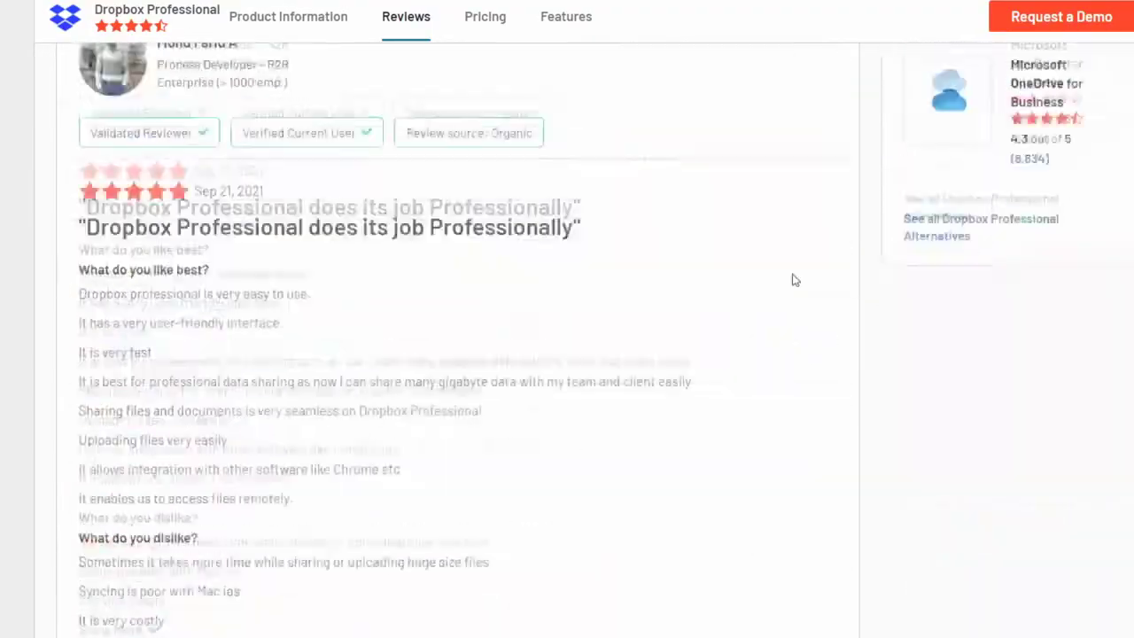
scroll(792, 278, down, 5)
scroll(795, 280, down, 5)
scroll(795, 280, down, 5)
scroll(793, 278, down, 5)
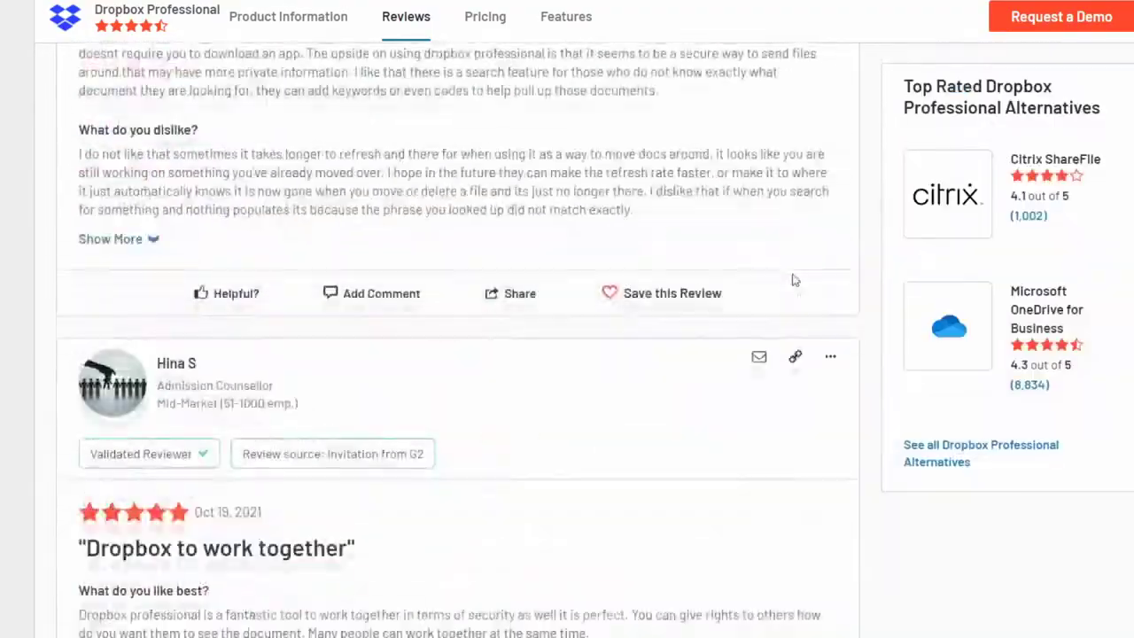
scroll(792, 278, down, 5)
scroll(794, 278, down, 5)
scroll(794, 278, down, 1)
scroll(793, 278, up, 2)
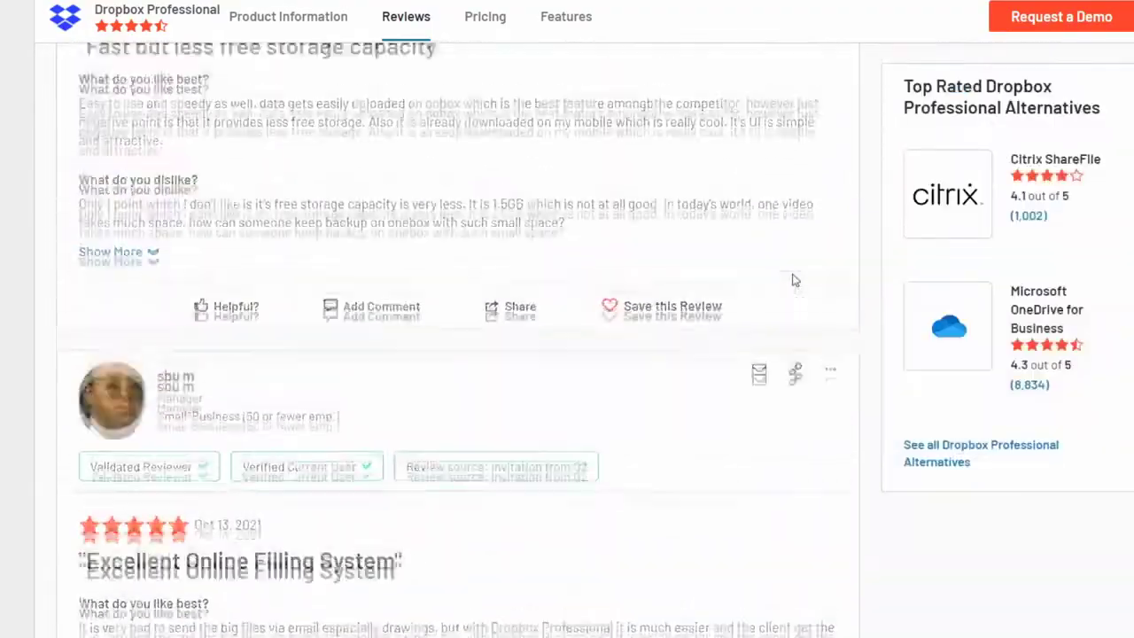
scroll(790, 278, up, 2)
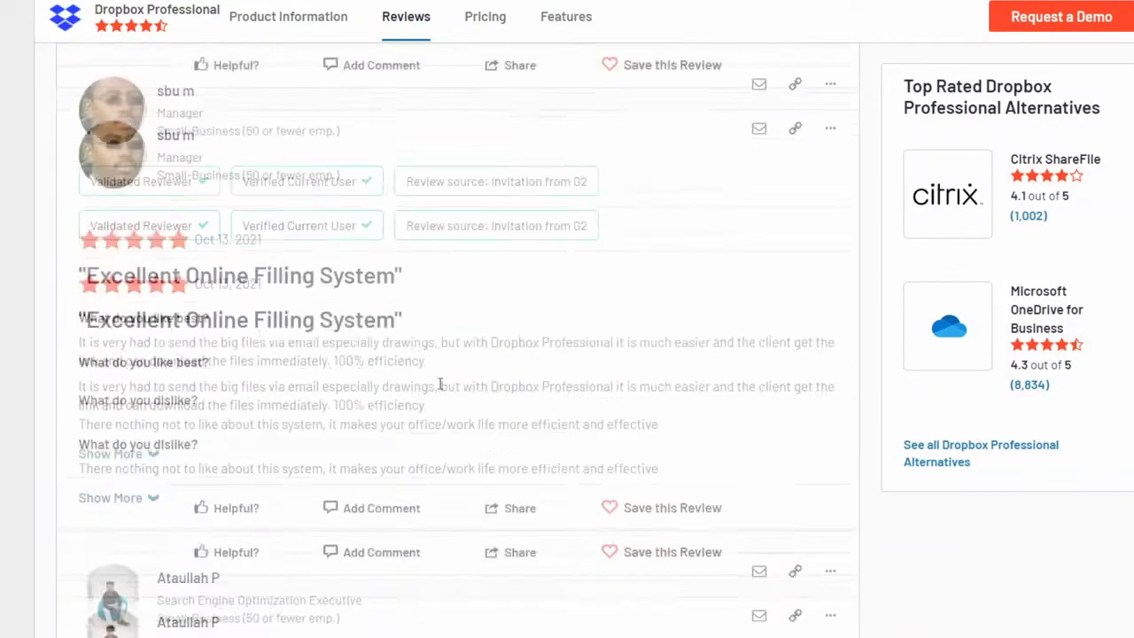
scroll(438, 385, down, 6)
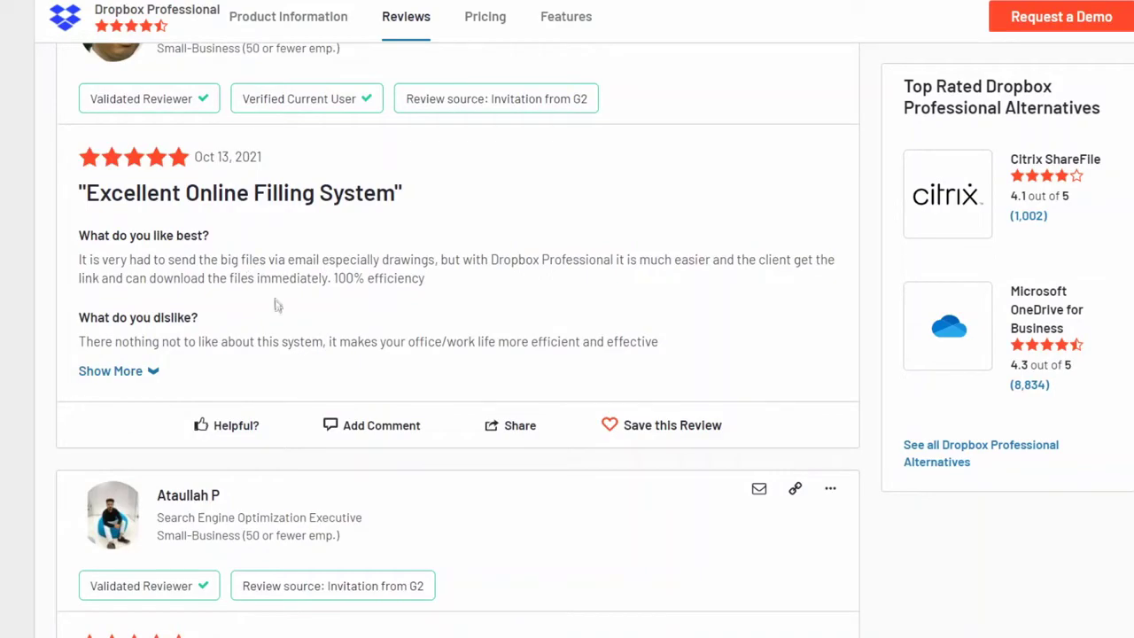
scroll(429, 421, down, 5)
scroll(420, 400, up, 4)
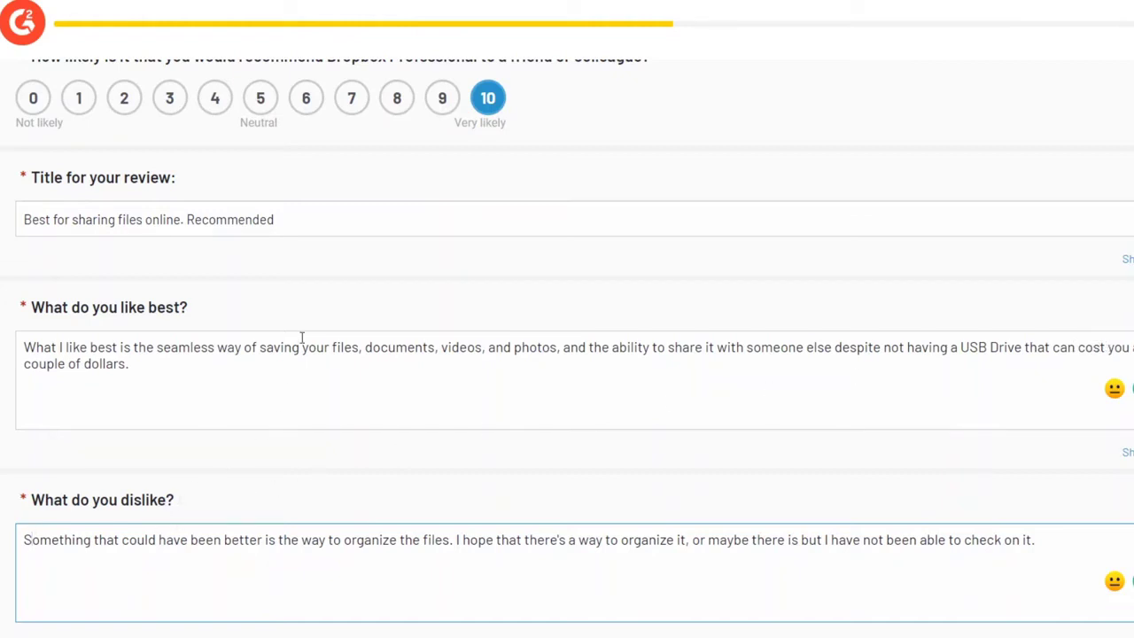
Review the dislike answer text, then scroll down toward the final review statements.
triple_click(102, 500)
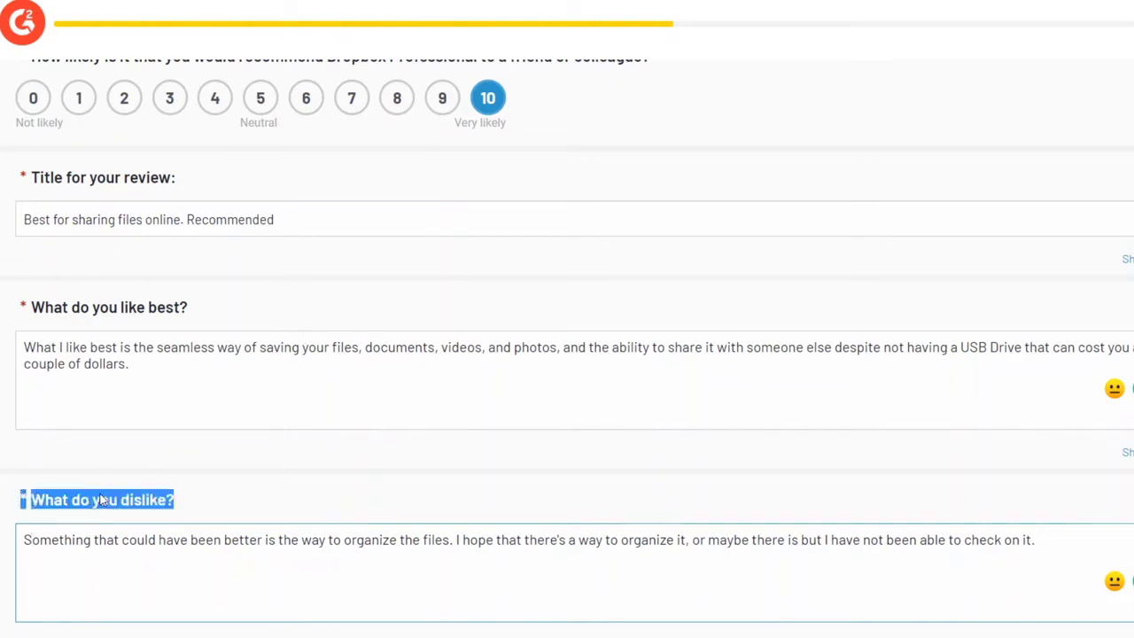
click(30, 540)
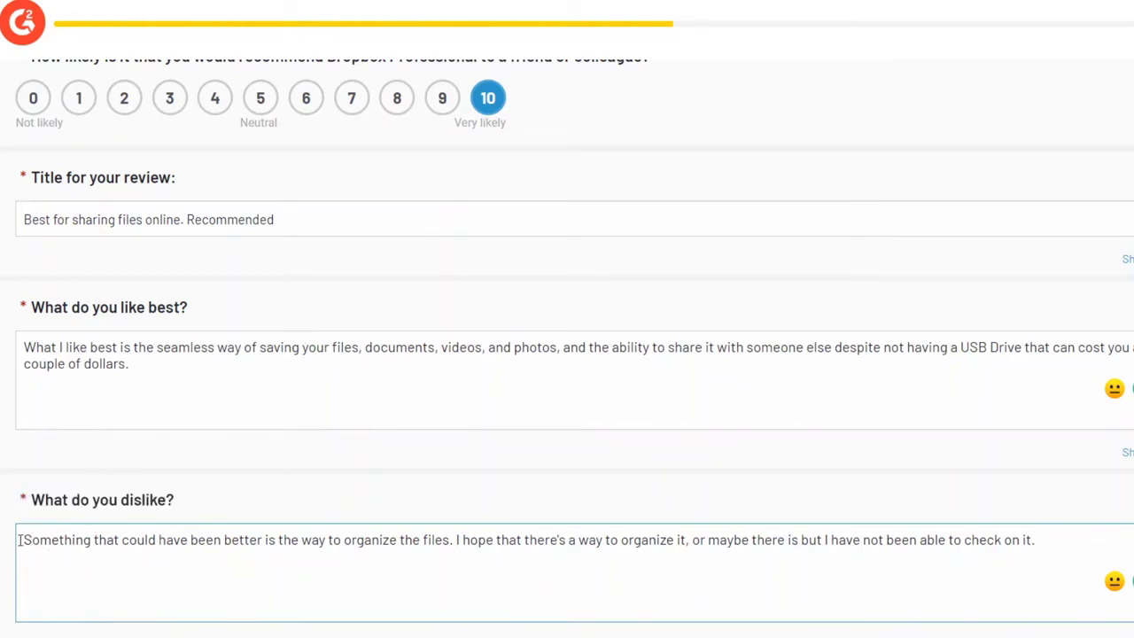
mouse_move(19, 539)
mouse_down()
mouse_move(309, 535)
mouse_move(360, 567)
mouse_up()
click(364, 565)
scroll(543, 510, down, 1)
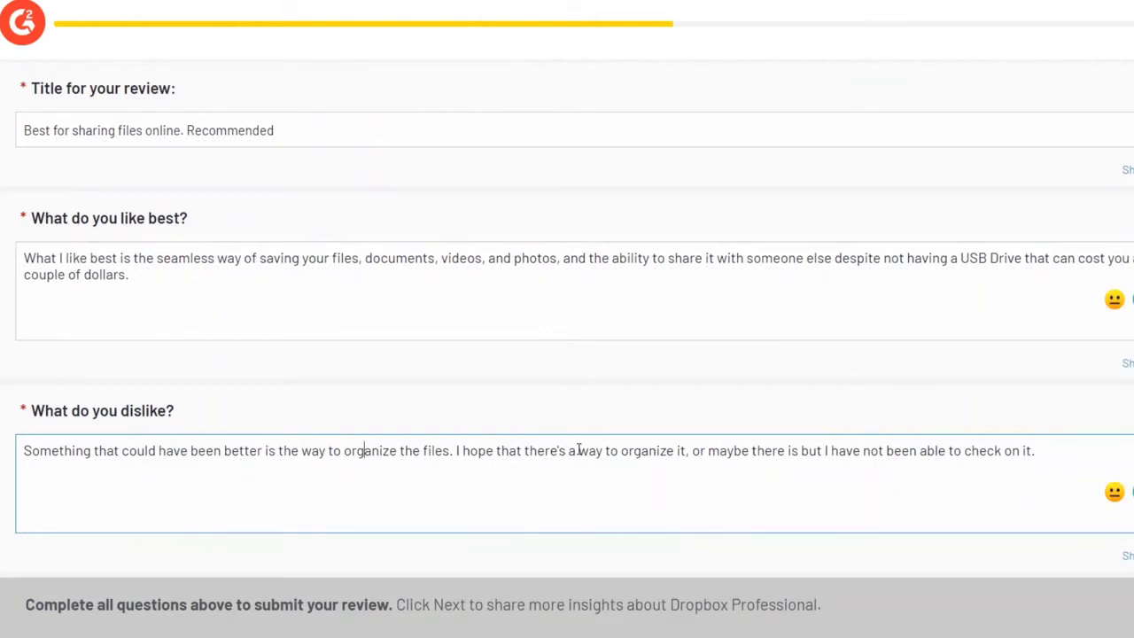
scroll(578, 450, down, 1)
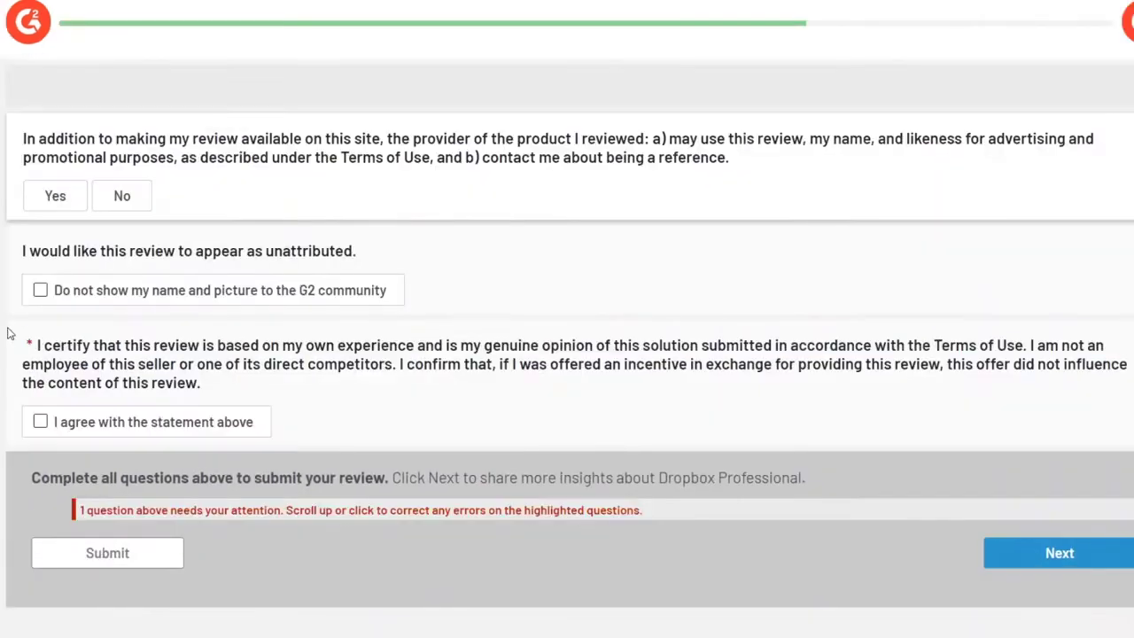
Tick 'I agree with the statement above' under the certification statement.
click(40, 422)
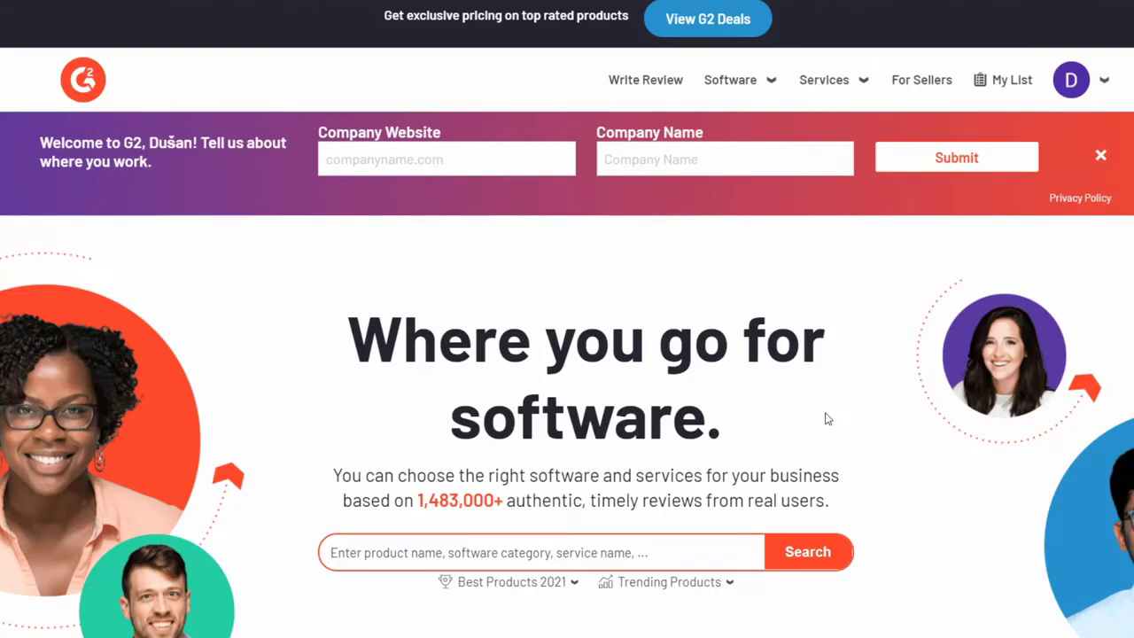
scroll(825, 418, down, 5)
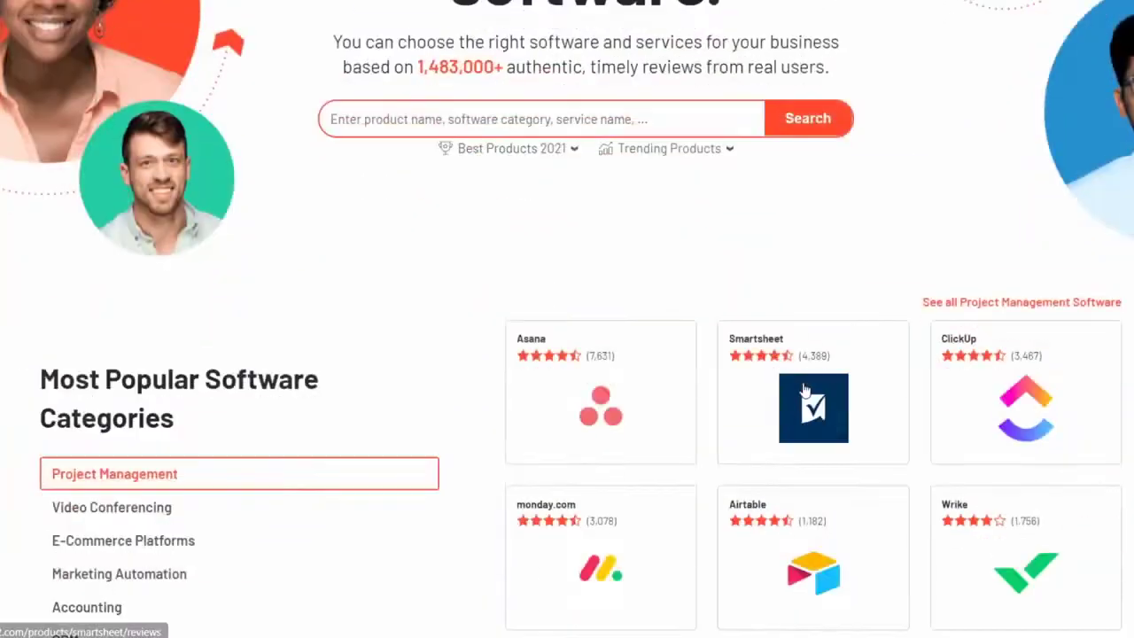
scroll(803, 383, up, 4)
scroll(804, 383, down, 3)
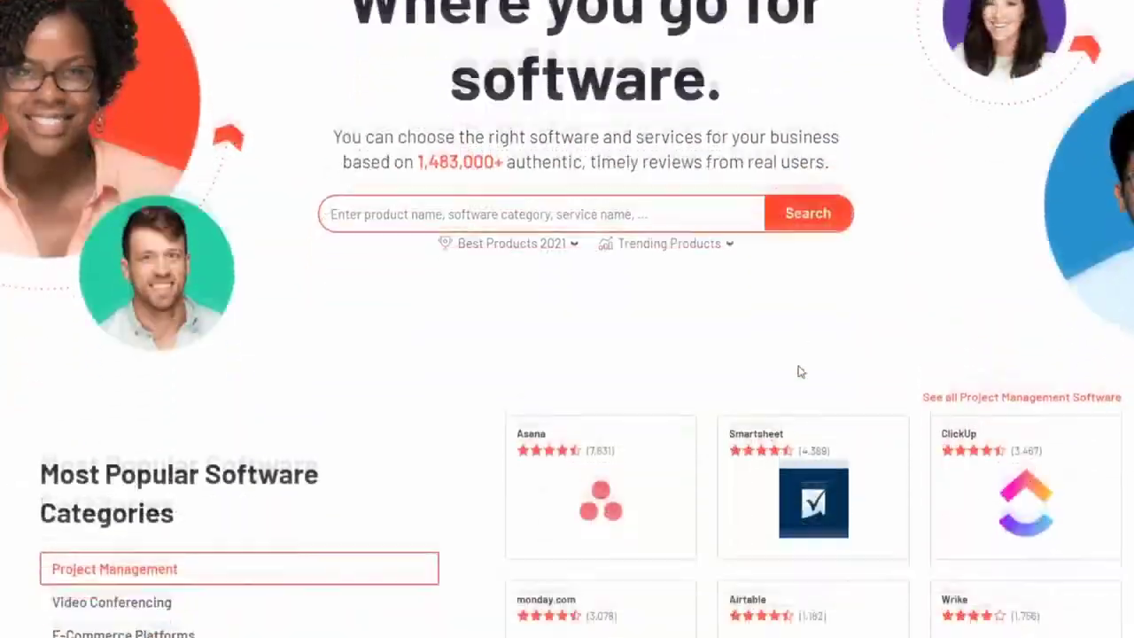
scroll(800, 370, down, 5)
scroll(800, 370, down, 4)
scroll(797, 366, down, 4)
scroll(797, 366, down, 4)
scroll(795, 359, down, 2)
scroll(794, 359, down, 5)
scroll(794, 357, down, 4)
scroll(795, 357, down, 5)
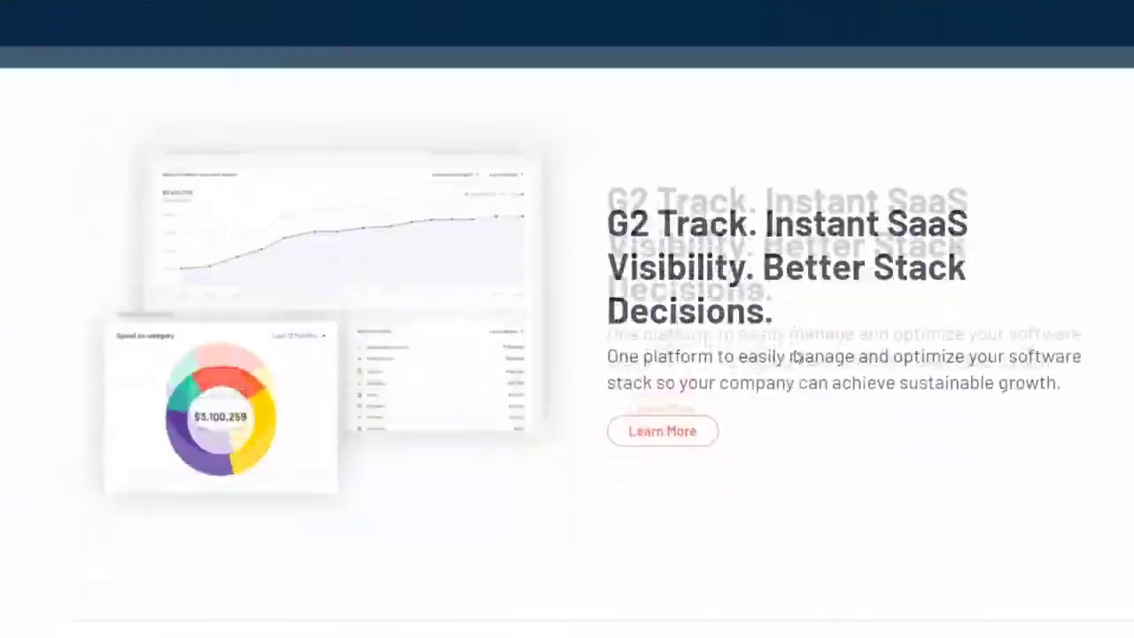
scroll(794, 357, down, 3)
scroll(794, 357, down, 2)
scroll(794, 357, down, 4)
scroll(795, 357, up, 1)
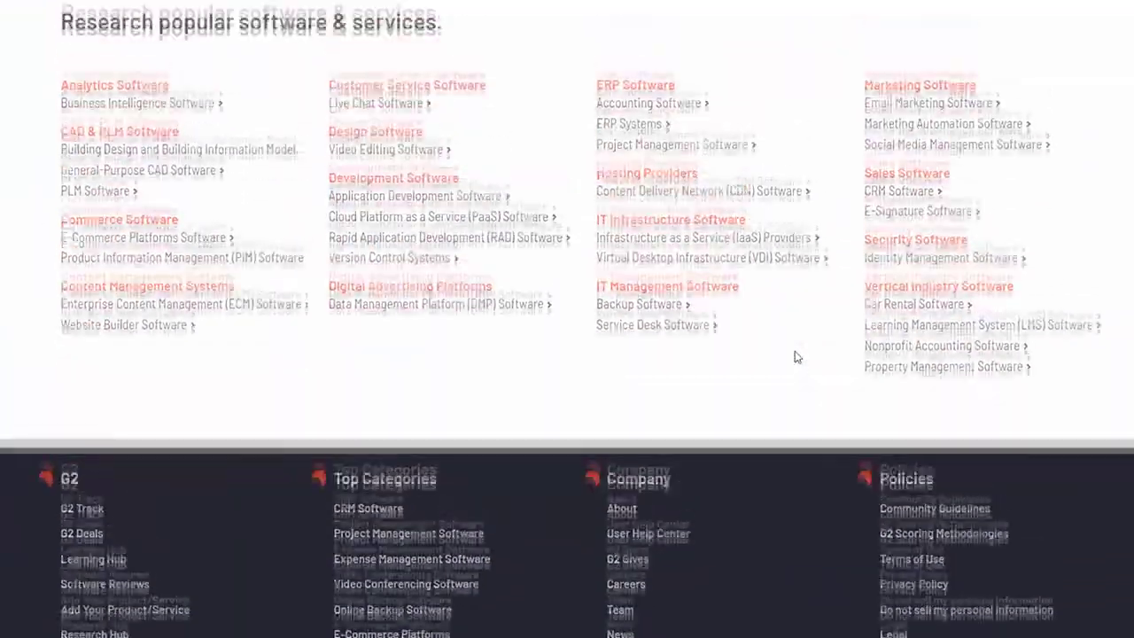
scroll(795, 357, up, 5)
scroll(795, 357, up, 5)
scroll(794, 357, up, 4)
scroll(794, 357, up, 5)
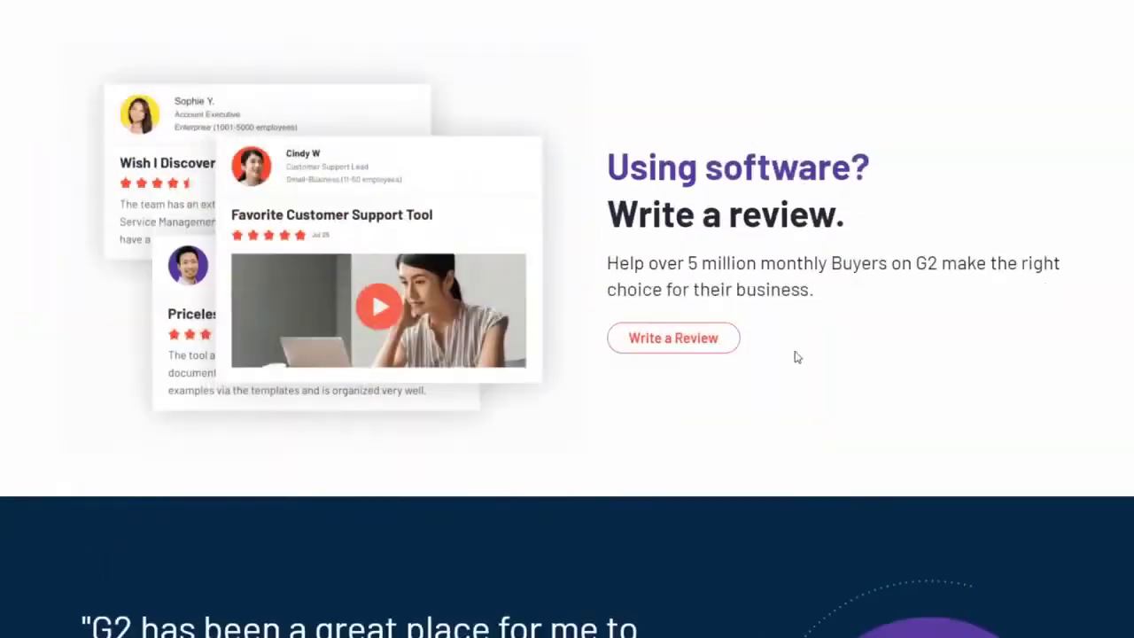
scroll(794, 357, up, 4)
scroll(794, 357, up, 4)
scroll(794, 357, up, 1)
scroll(795, 357, down, 1)
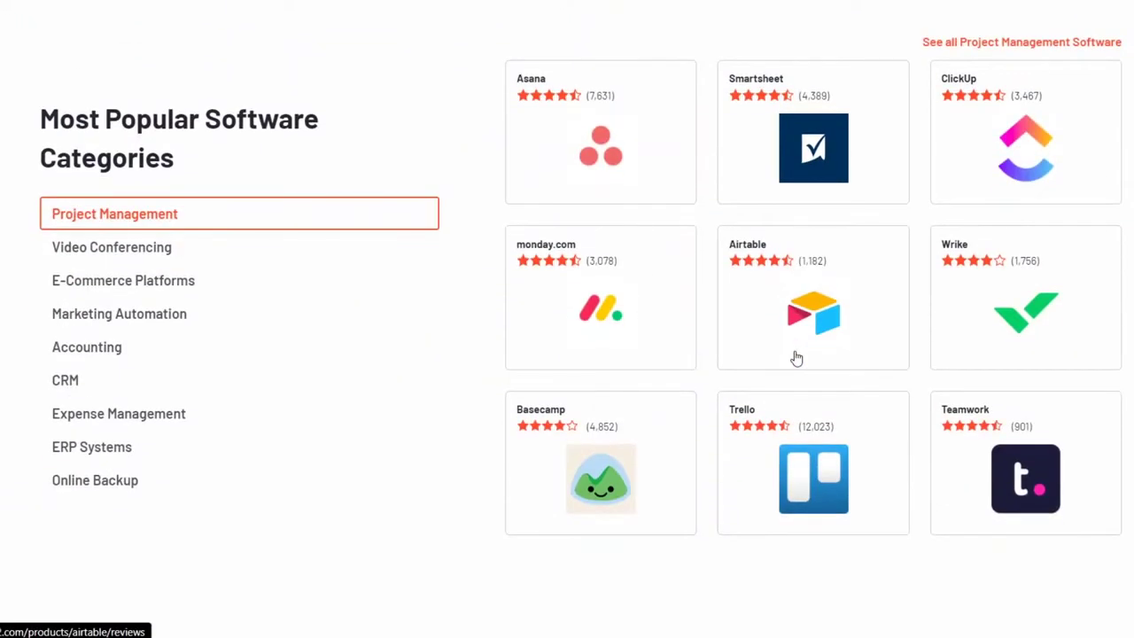
scroll(795, 357, up, 4)
scroll(794, 356, up, 1)
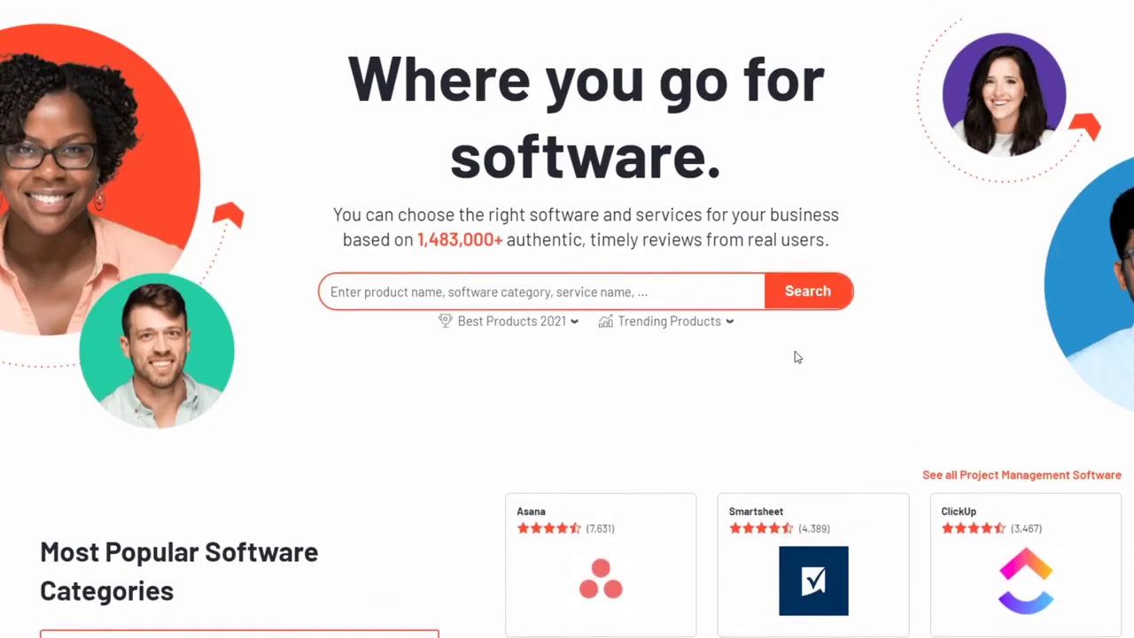